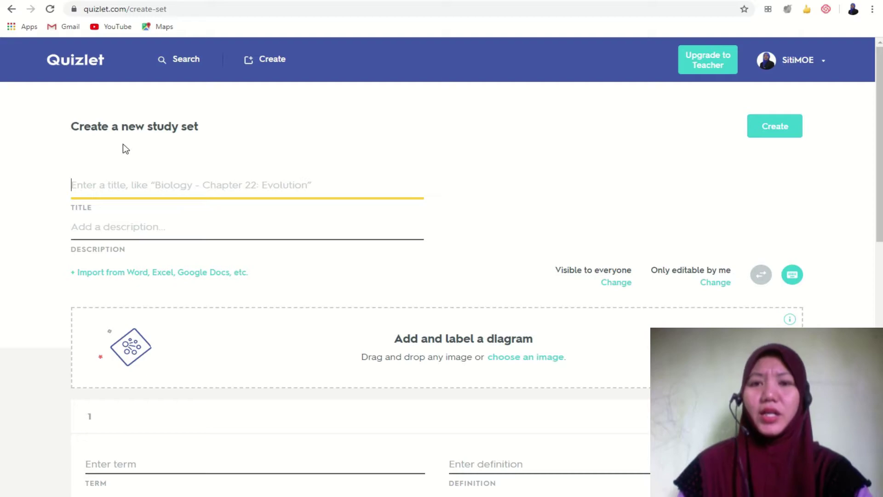
# Step: Title the new study set "Kenali Huruf" and enter "Huruf Besar dan Huruf Kecil" as its description
pyautogui.click(91, 187)
pyautogui.write('Kenali Huruf')
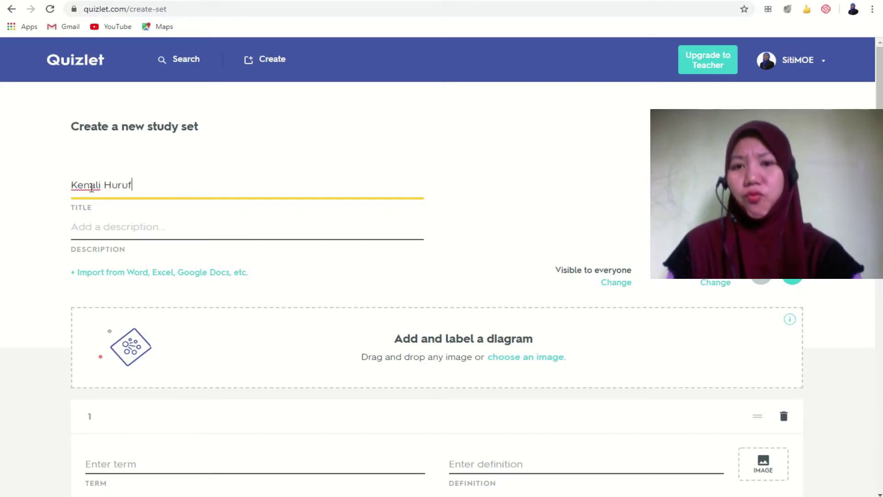
pyautogui.click(102, 233)
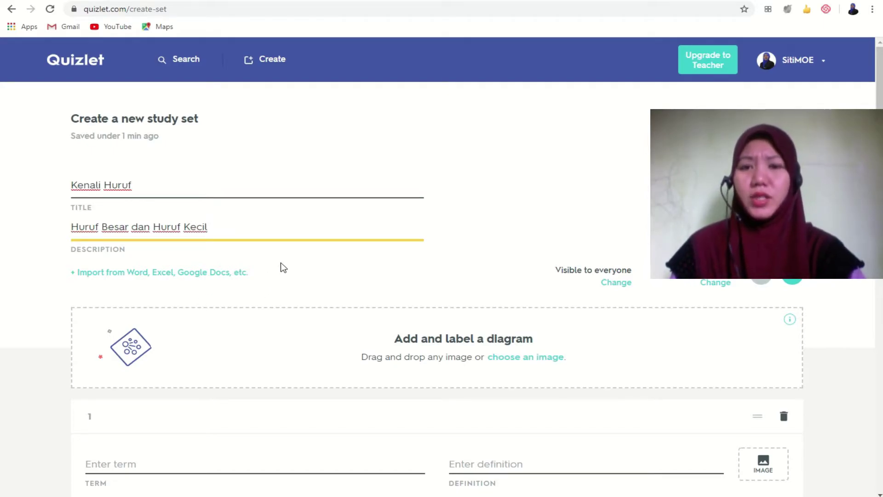
# Step: Insert the alphabet picture maxresdefault from Saved Pictures as the study set's diagram
pyautogui.scroll(-2, 283, 267)
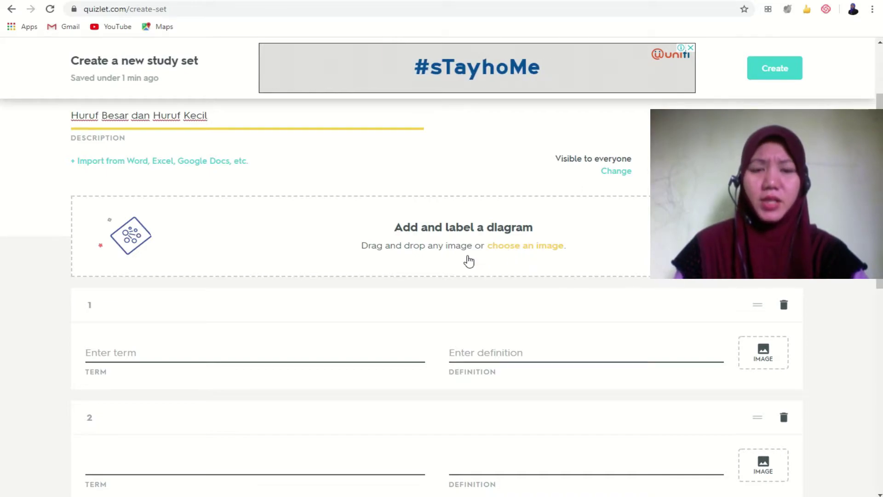
pyautogui.click(401, 270)
pyautogui.click(601, 164)
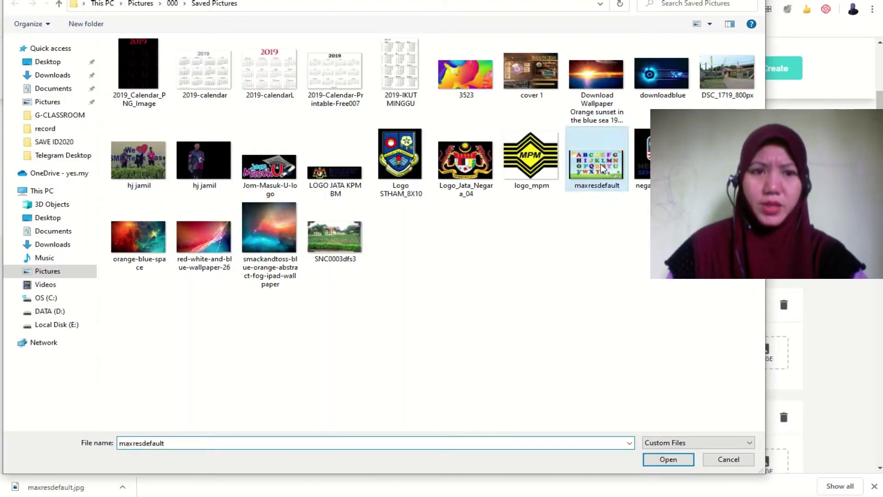
pyautogui.click(675, 460)
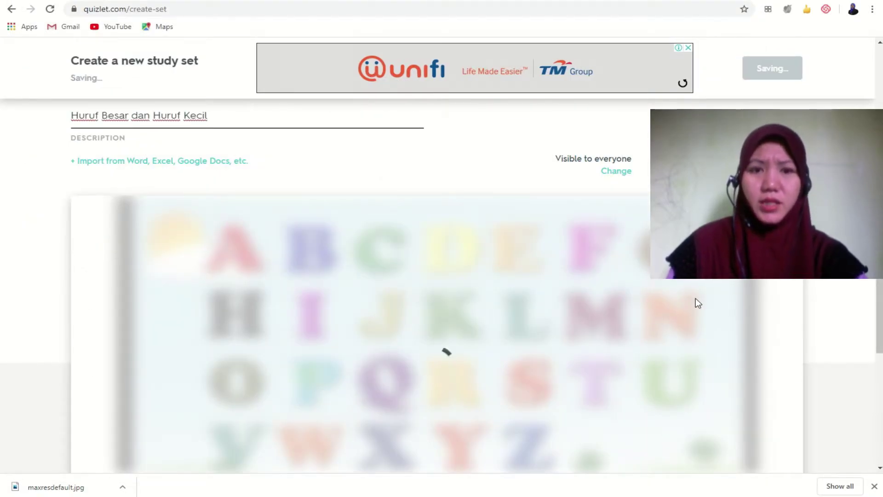
# Step: Add a card below the diagram with the term "A" and the definition "a"
pyautogui.scroll(-1, 696, 303)
pyautogui.scroll(-1, 810, 282)
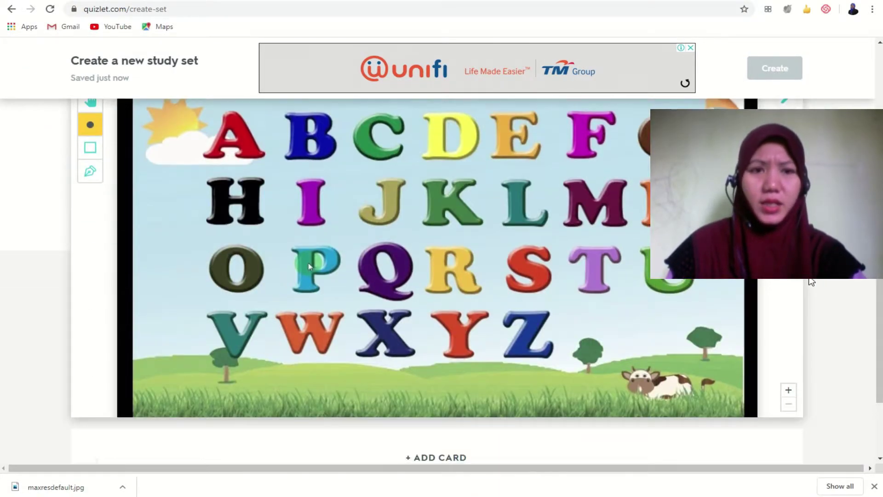
pyautogui.scroll(1, 812, 282)
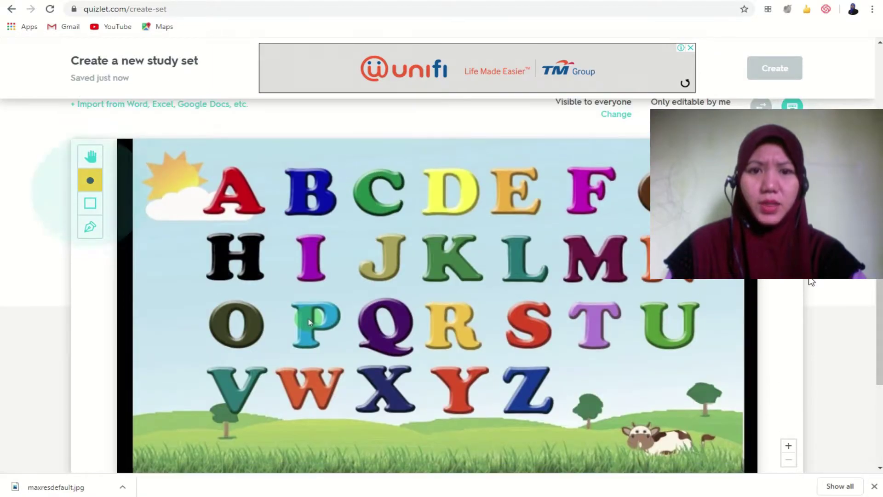
pyautogui.scroll(-3, 811, 282)
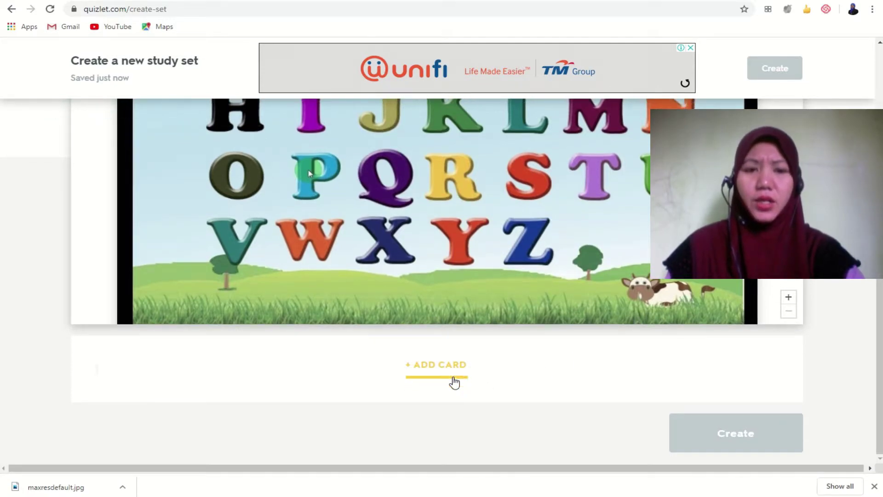
pyautogui.click(450, 375)
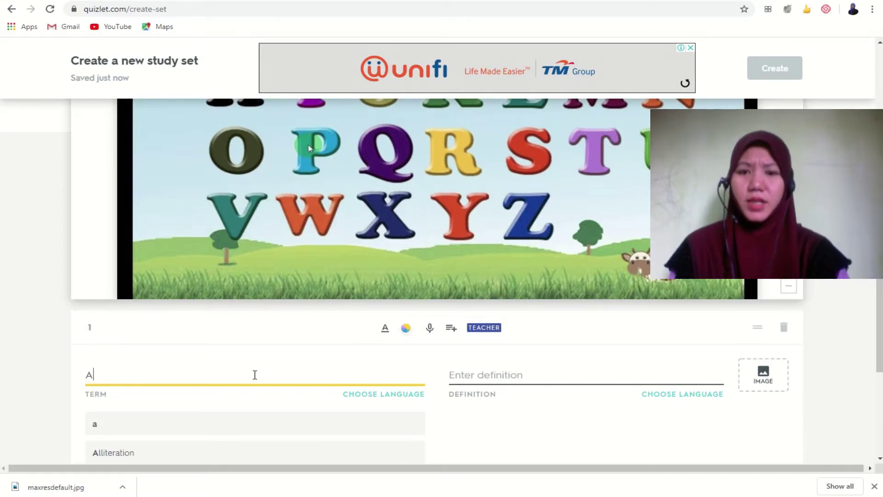
pyautogui.press('Tab')
pyautogui.write('a')
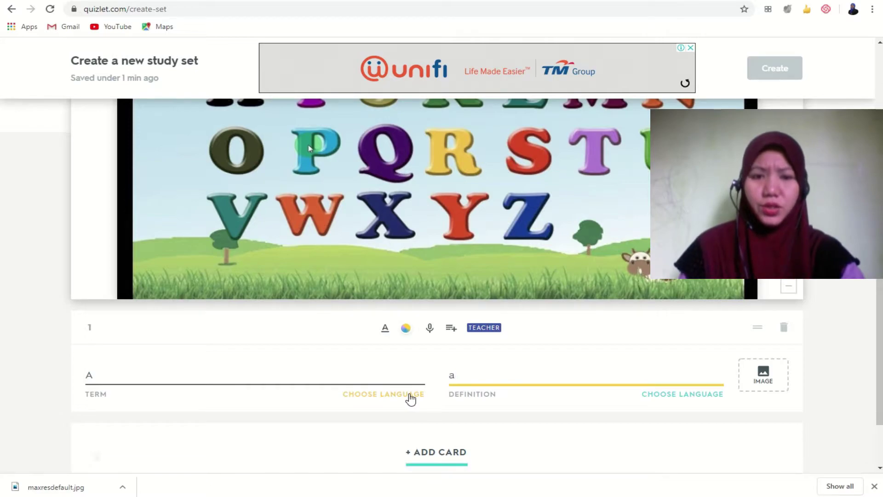
# Step: Set the term language of the first card to Malay
pyautogui.click(410, 397)
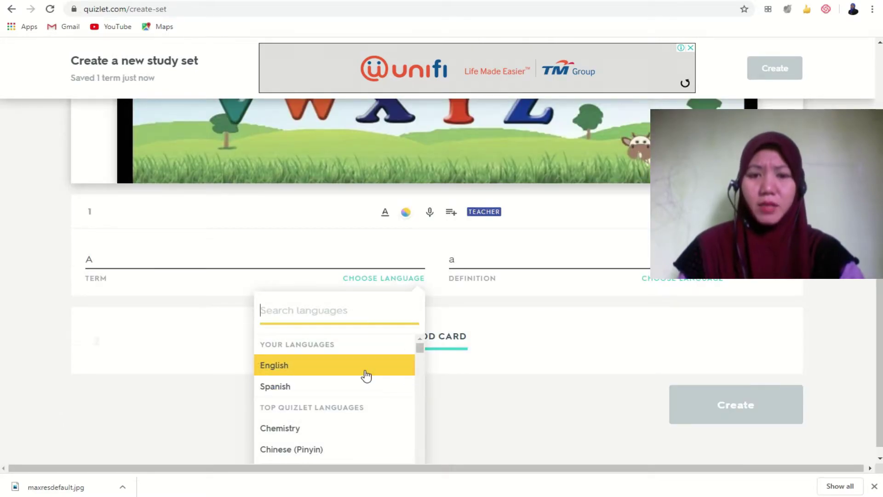
pyautogui.scroll(-1, 363, 409)
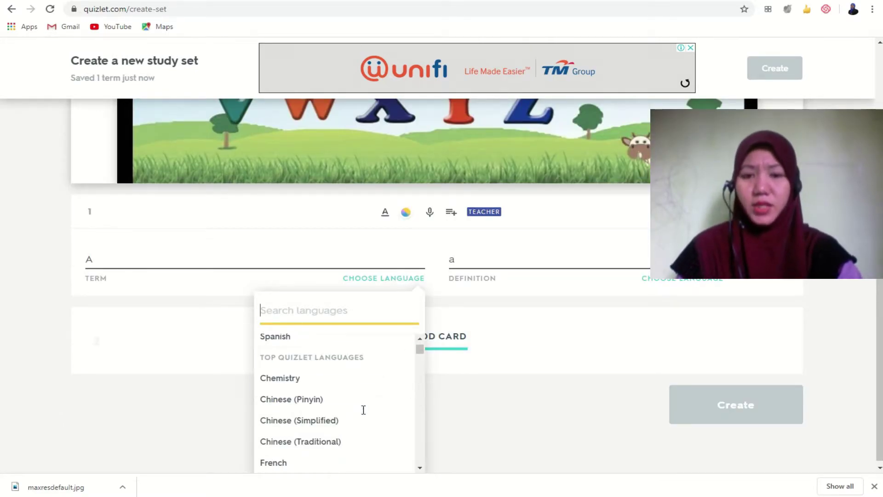
pyautogui.scroll(-4, 316, 417)
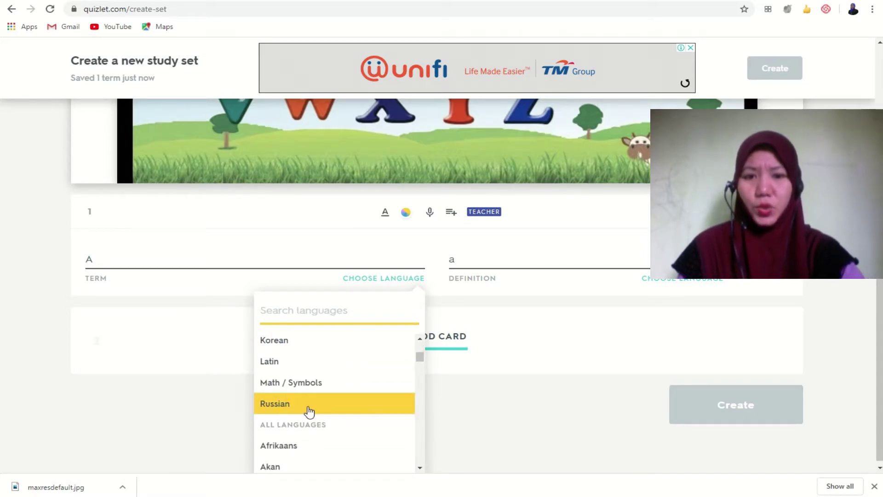
pyautogui.scroll(-1, 308, 412)
pyautogui.scroll(-3, 308, 412)
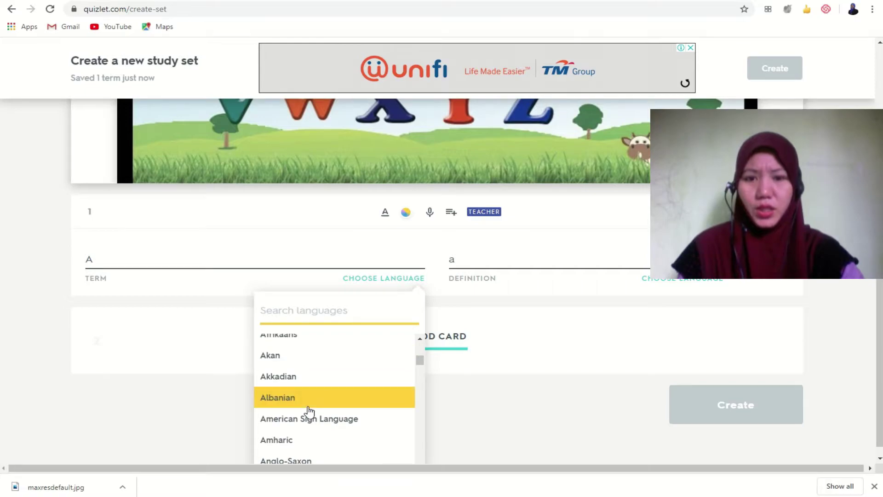
pyautogui.scroll(-2, 308, 412)
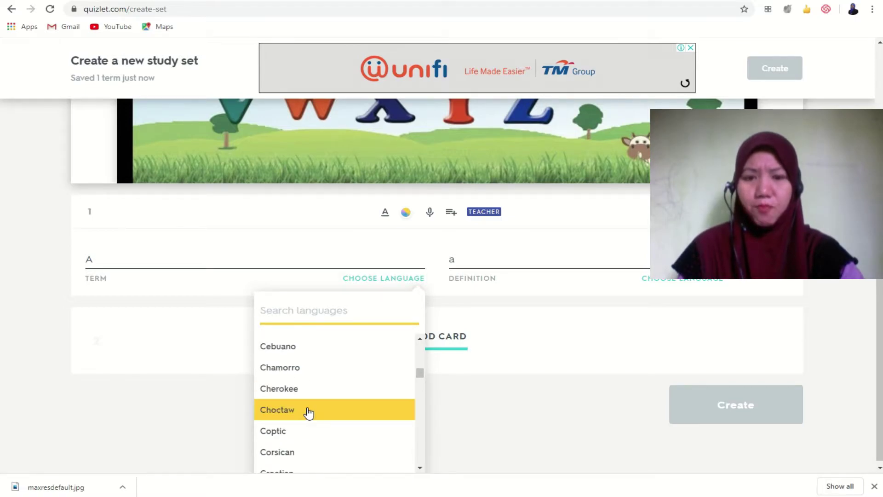
pyautogui.scroll(-5, 308, 412)
pyautogui.scroll(-5, 307, 412)
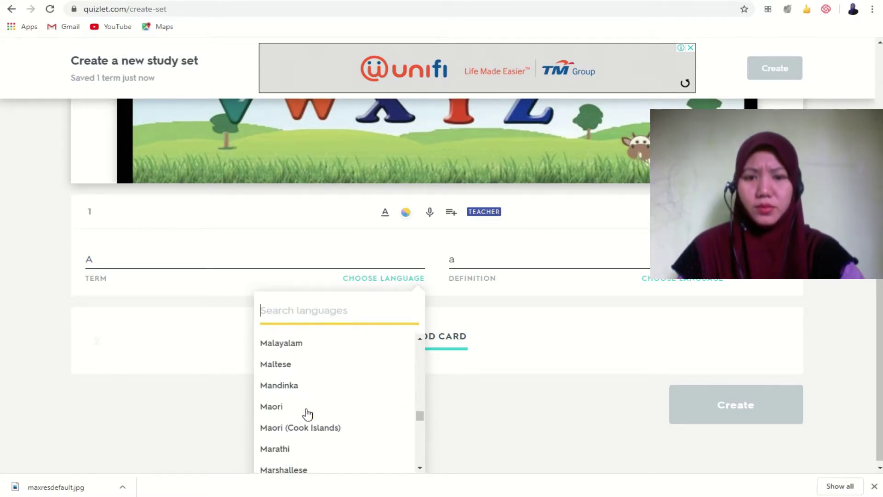
pyautogui.scroll(2, 305, 413)
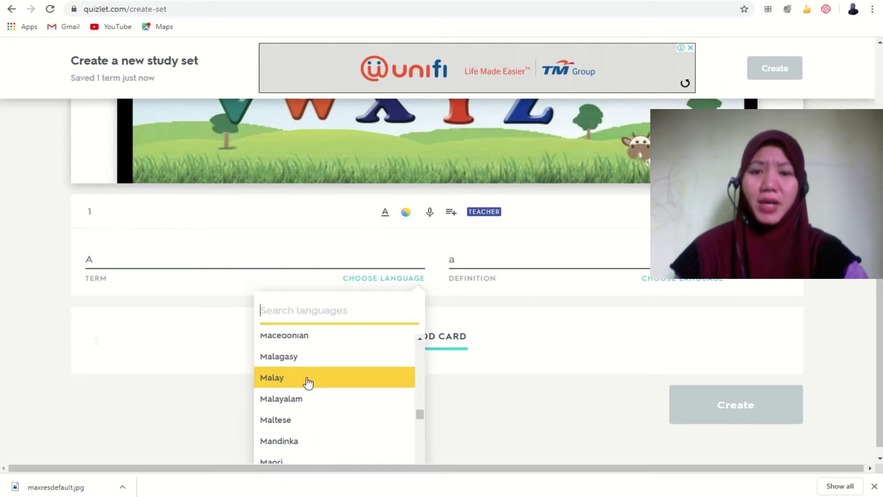
pyautogui.click(306, 384)
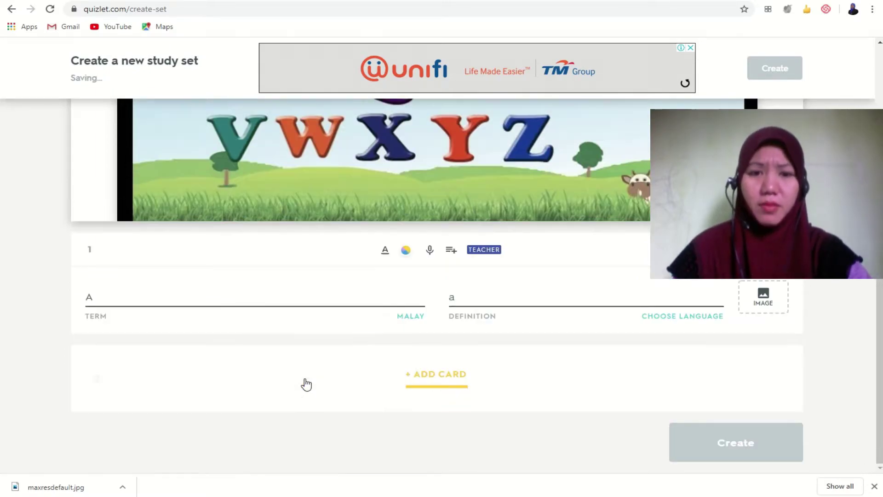
# Step: Set the first card's definition language to Malay and attach the picture of two white chickens to it
pyautogui.click(682, 278)
pyautogui.scroll(-20, 653, 391)
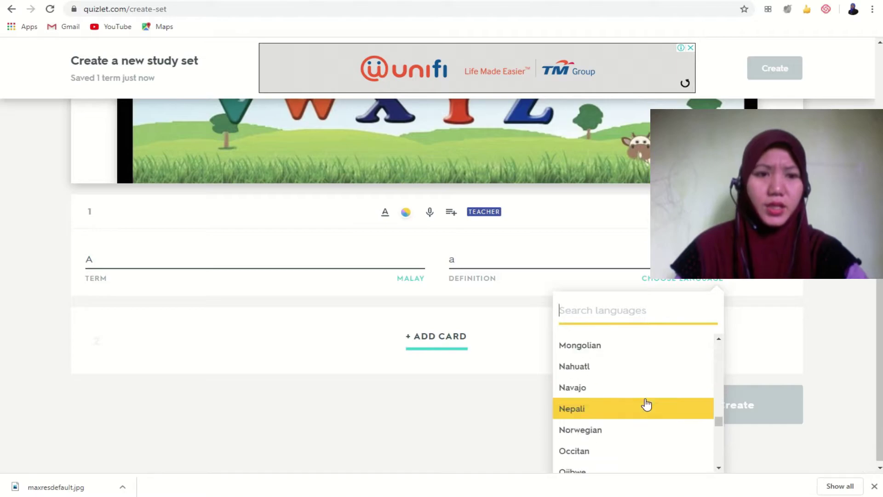
pyautogui.scroll(15, 647, 404)
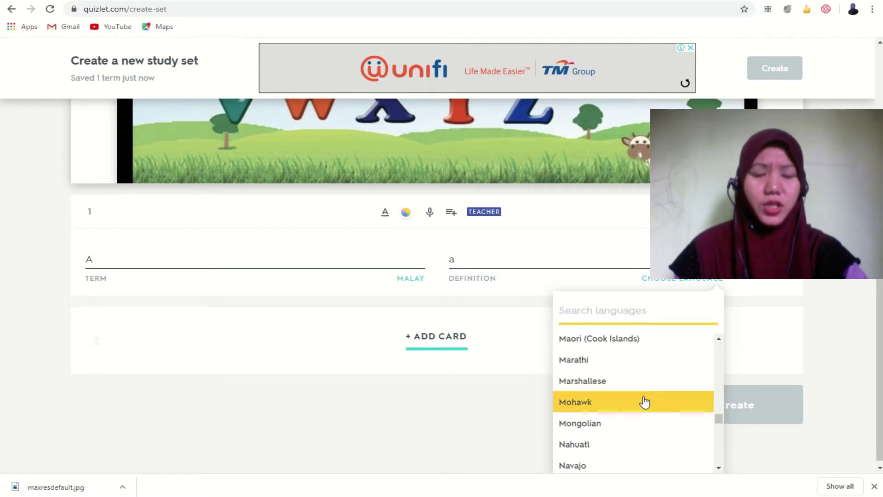
pyautogui.click(645, 401)
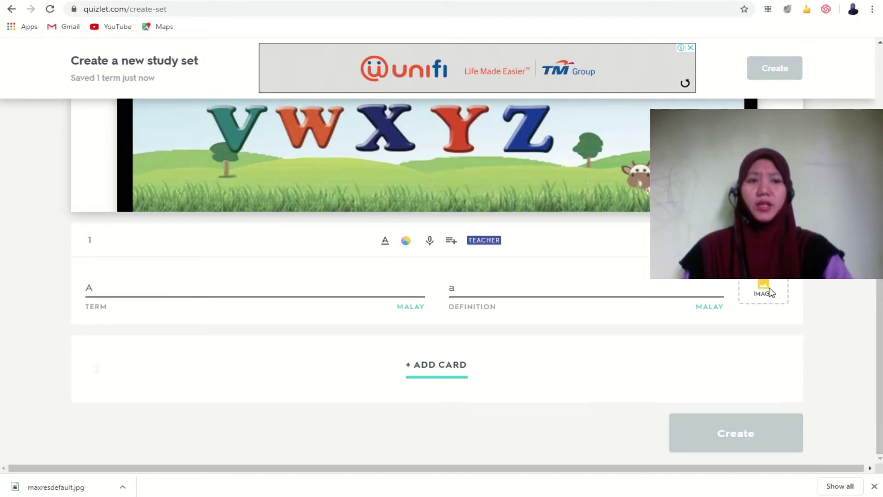
pyautogui.click(771, 292)
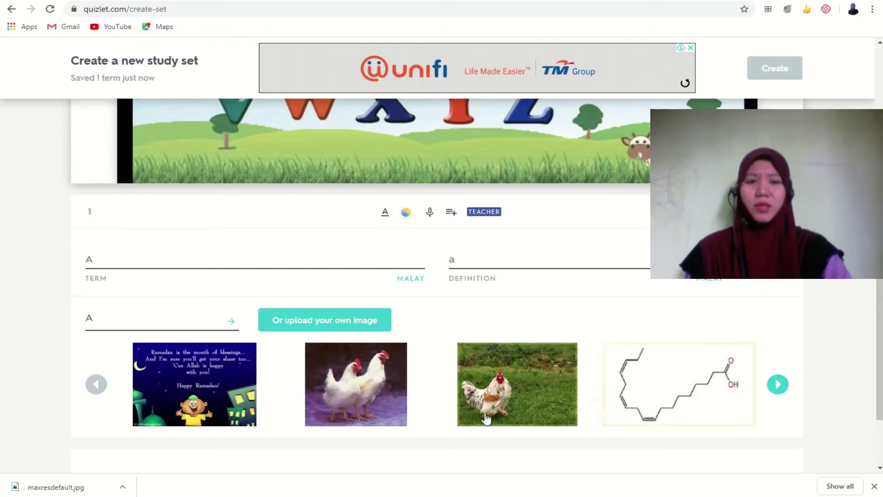
pyautogui.click(366, 390)
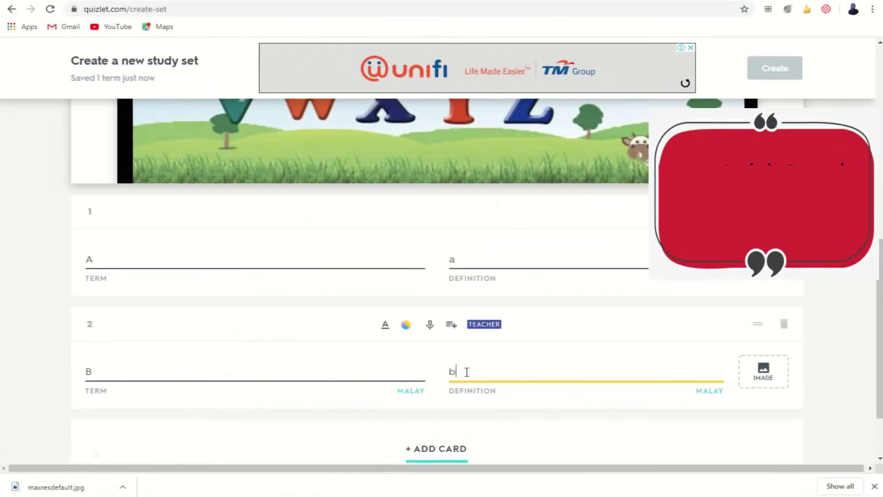
# Step: Attach the suggested grasshopper picture to the "B" card
pyautogui.click(764, 370)
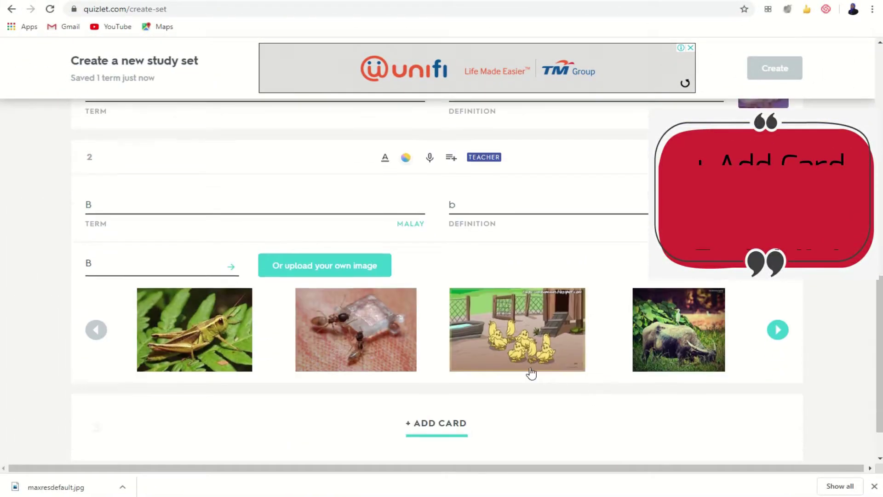
pyautogui.click(194, 329)
# Step: Add a third card with the term "C" and the definition "c"
pyautogui.click(445, 374)
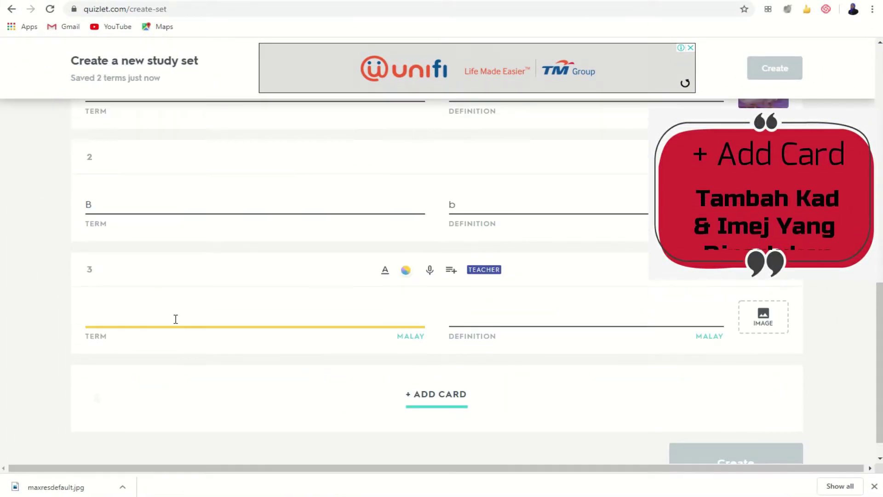
pyautogui.write('V')
pyautogui.press('BackSpace')
pyautogui.write('C')
pyautogui.click(505, 320)
pyautogui.write('c')
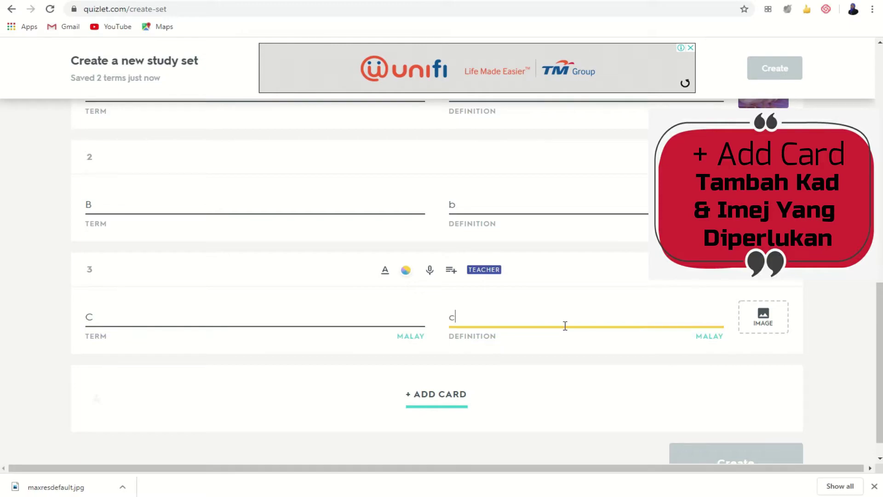
# Step: Search images for "cawan" and attach the picture of the red and blue cups to the third card
pyautogui.press('Tab')
pyautogui.scroll(-3, 572, 411)
pyautogui.click(169, 216)
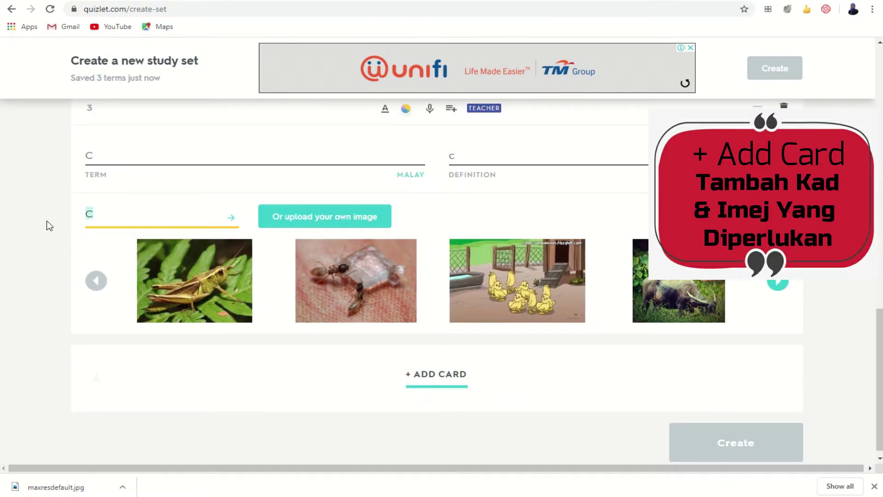
pyautogui.write('cawan')
pyautogui.click(776, 284)
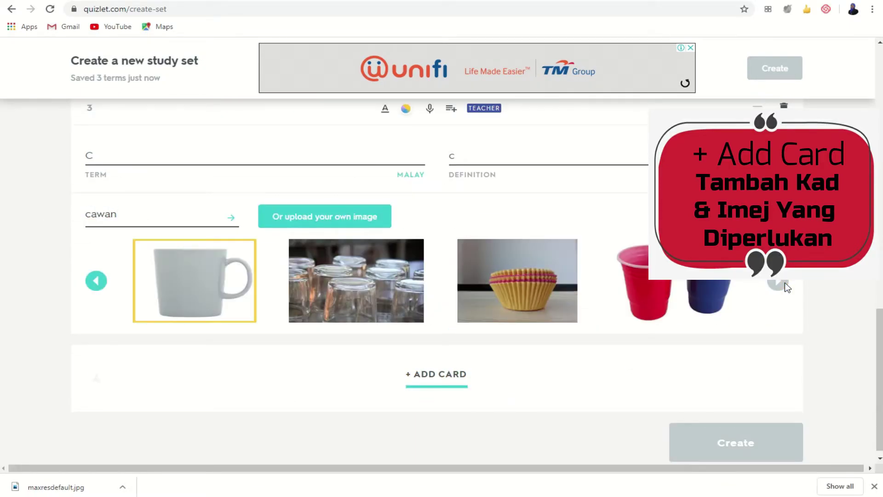
pyautogui.click(632, 285)
# Step: Add a fourth card with the term "D" and the definition "e"
pyautogui.click(437, 374)
pyautogui.write('D')
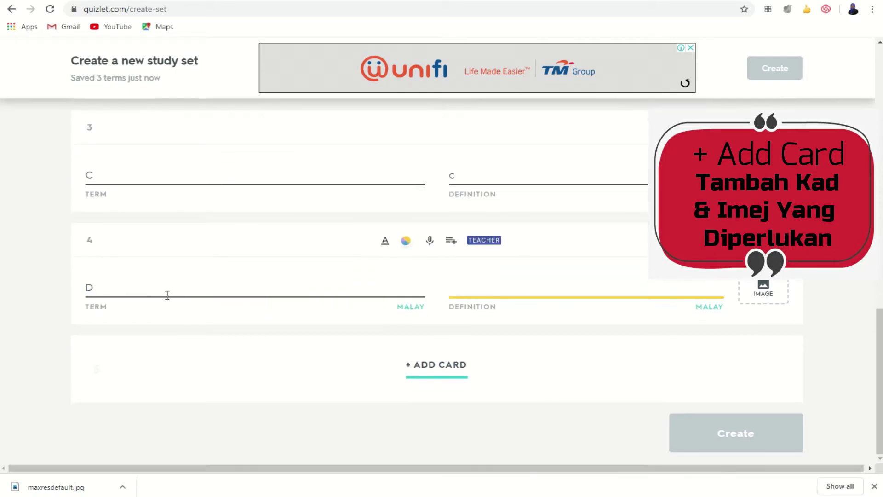
pyautogui.click(716, 296)
pyautogui.write('e')
# Step: Search images for "Dadu" and attach the picture of the colourful dice to the fourth card
pyautogui.click(769, 292)
pyautogui.click(104, 327)
pyautogui.write('adu')
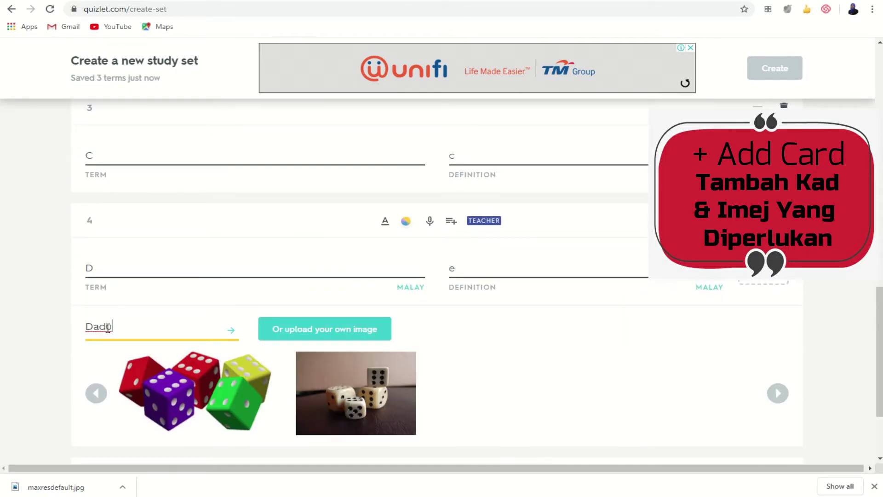
pyautogui.click(243, 387)
# Step: Add a fifth card with the term "F" and the definition "f"
pyautogui.click(243, 387)
pyautogui.write('F')
pyautogui.press('Tab')
pyautogui.write('f')
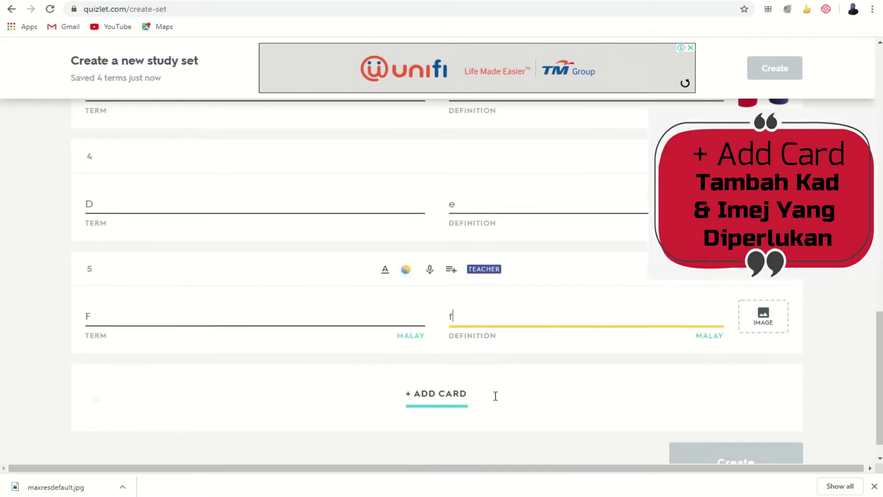
# Step: Search images for "Filem" for the fifth card and browse through to the further suggestions
pyautogui.press('Tab')
pyautogui.click(131, 345)
pyautogui.write('a')
pyautogui.press('BackSpace')
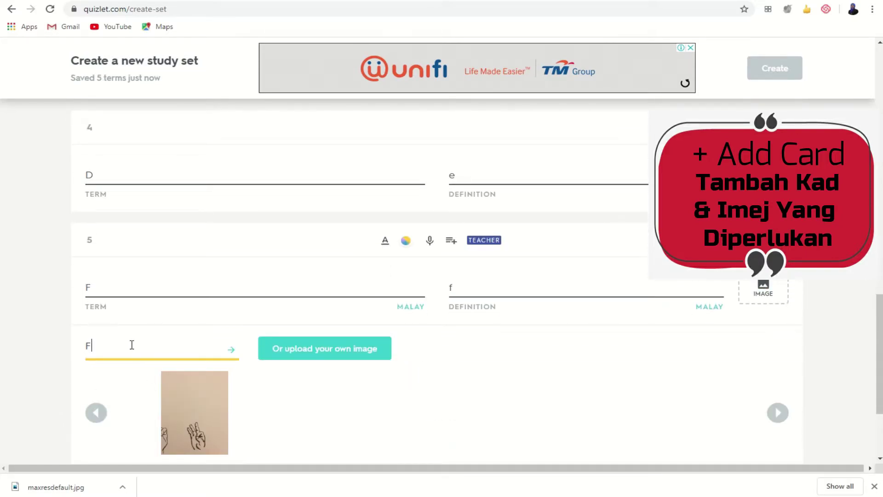
pyautogui.write('ilem')
pyautogui.scroll(-1, 506, 375)
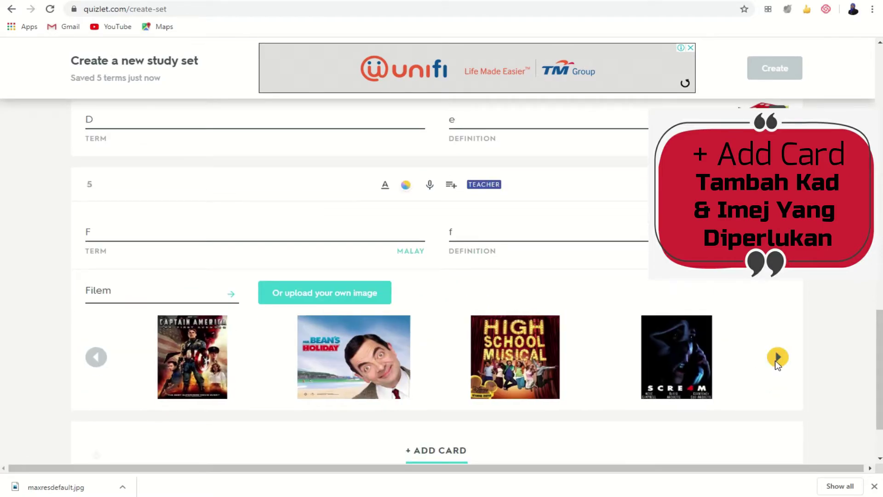
pyautogui.click(778, 358)
# Step: Search images for "Foto" instead and attach the collage of colourful photos to the fifth card
pyautogui.moveTo(112, 291); pyautogui.dragTo(58, 293)
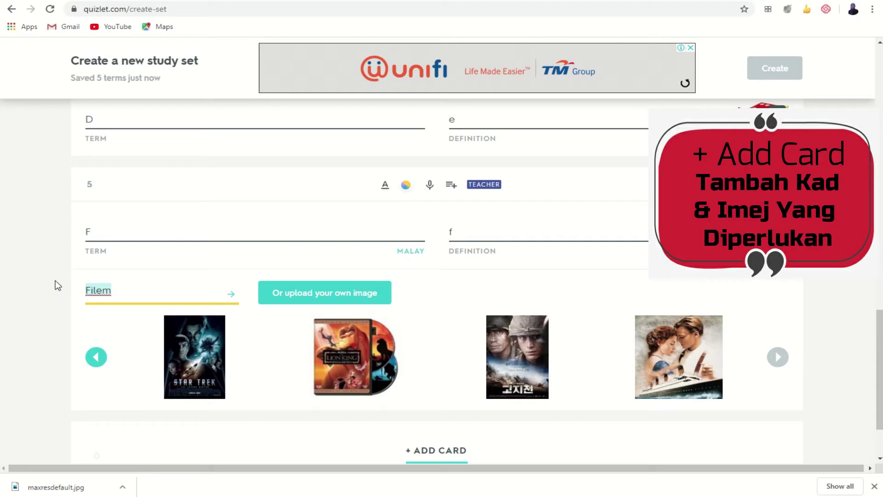
pyautogui.write('Foto')
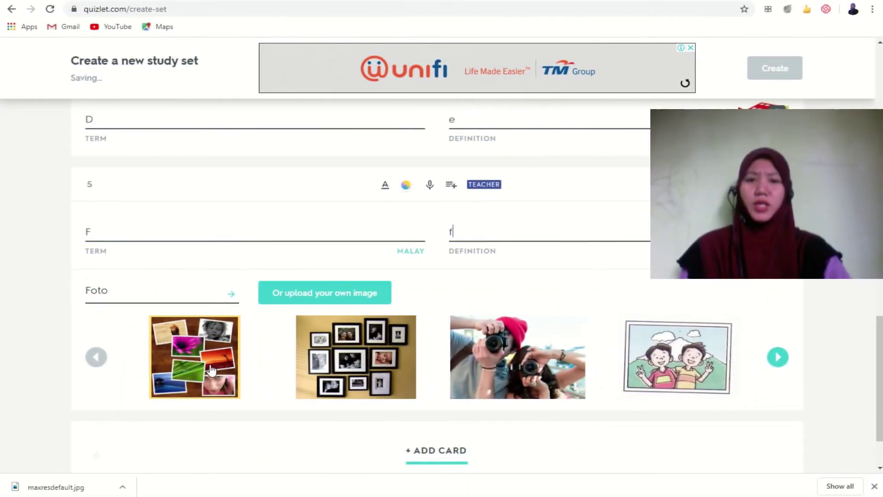
pyautogui.click(223, 368)
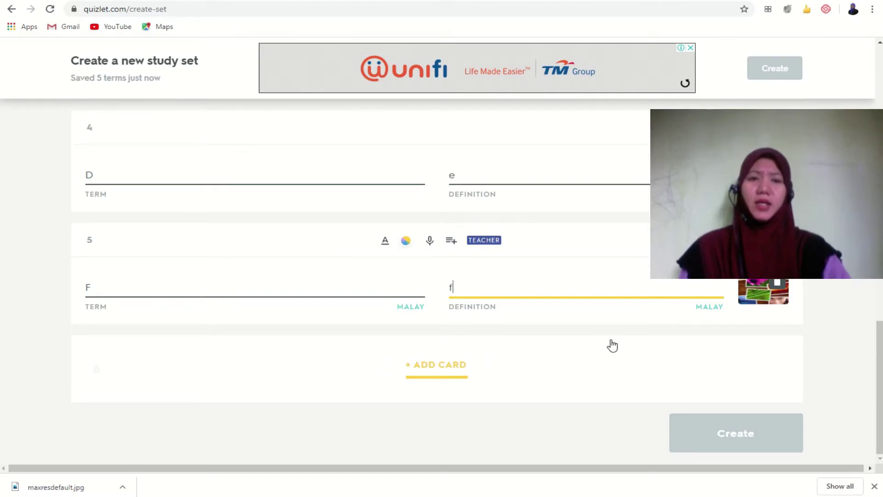
# Step: Add a point on the letter B in the alphabet diagram and link it to the existing "B" card
pyautogui.scroll(1, 612, 345)
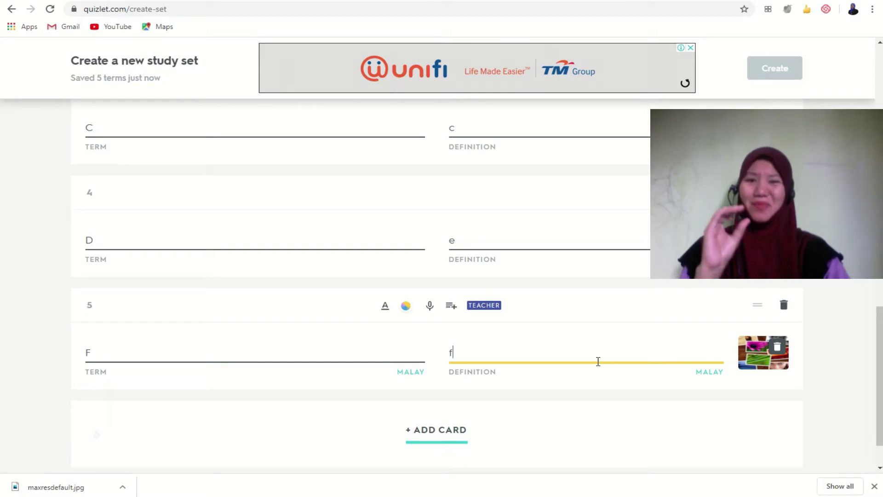
pyautogui.scroll(5, 598, 361)
pyautogui.scroll(5, 597, 361)
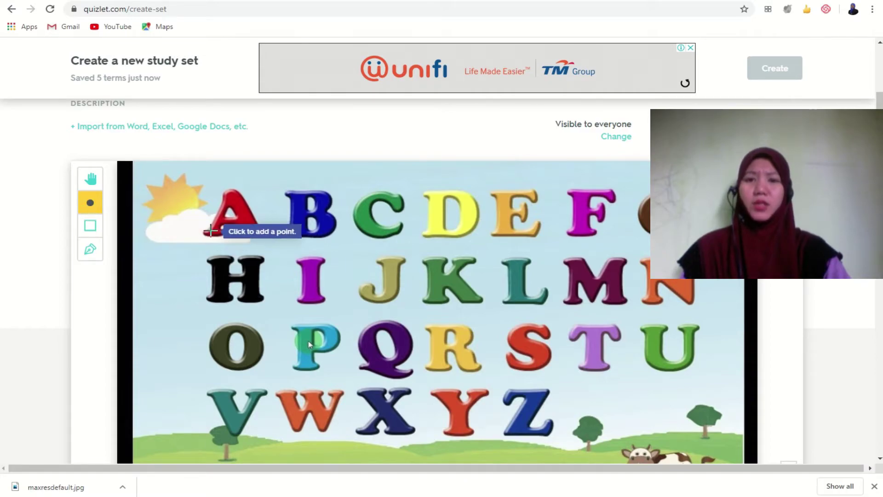
pyautogui.click(226, 221)
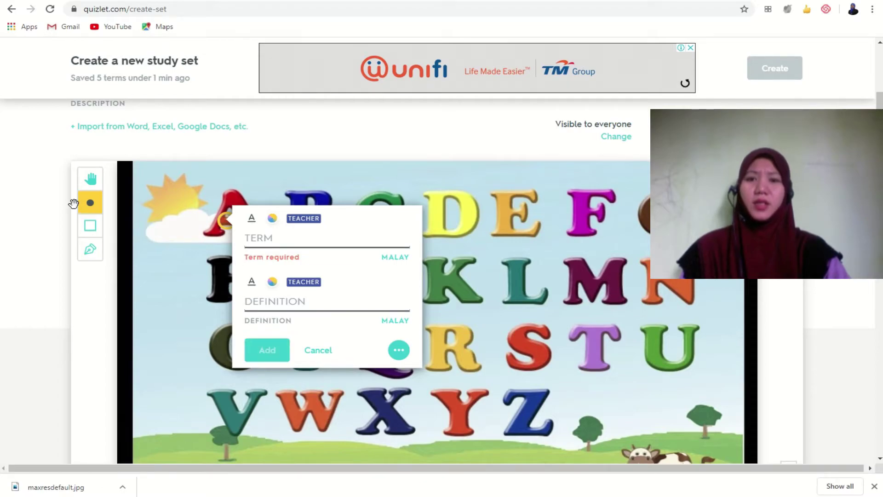
pyautogui.click(307, 192)
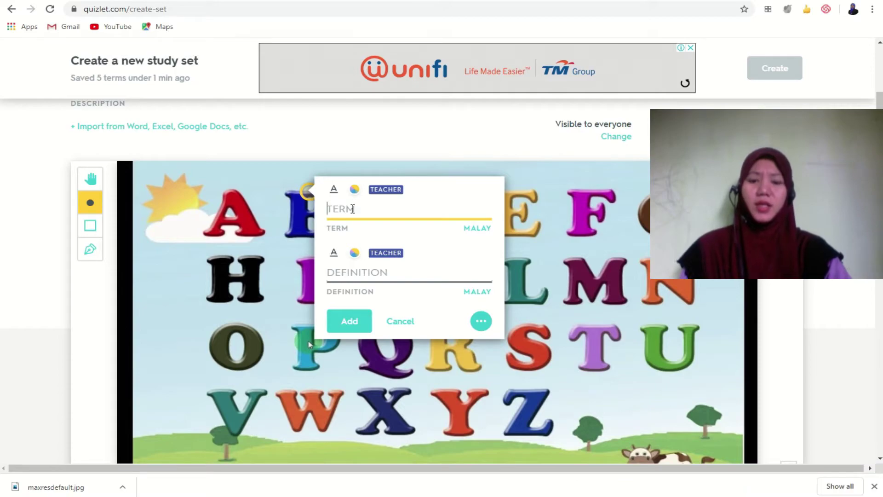
pyautogui.write('b')
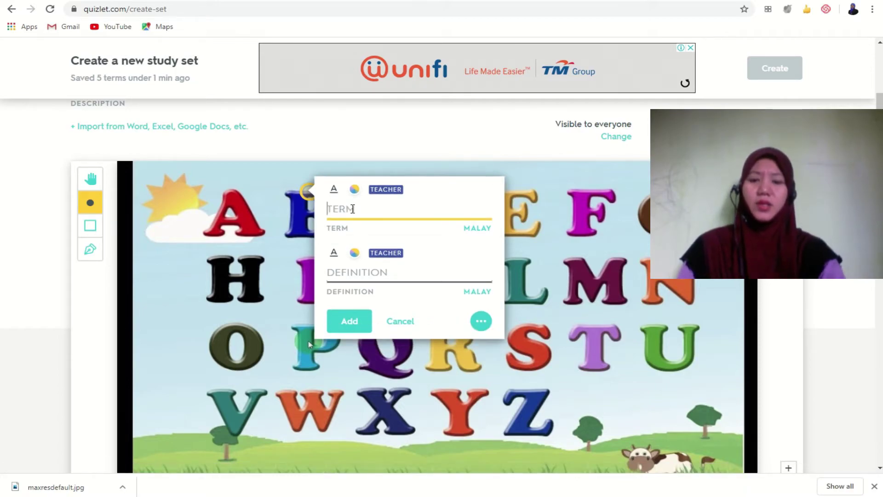
pyautogui.click(350, 252)
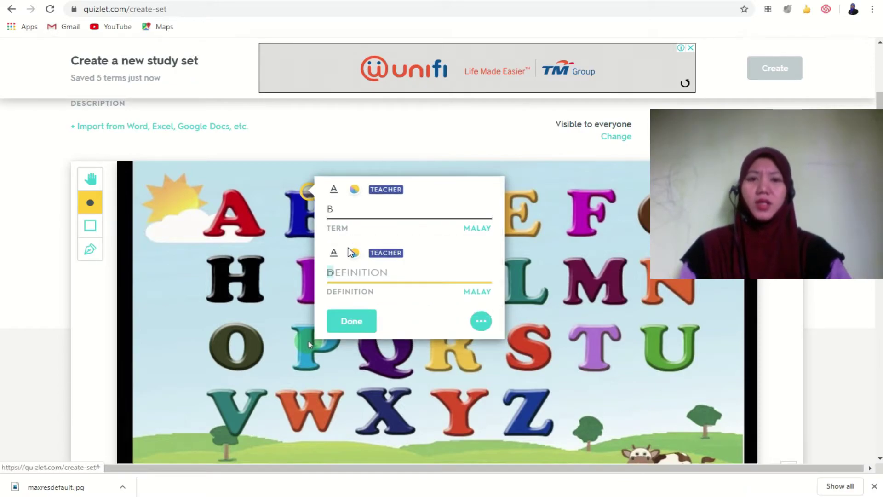
pyautogui.click(351, 324)
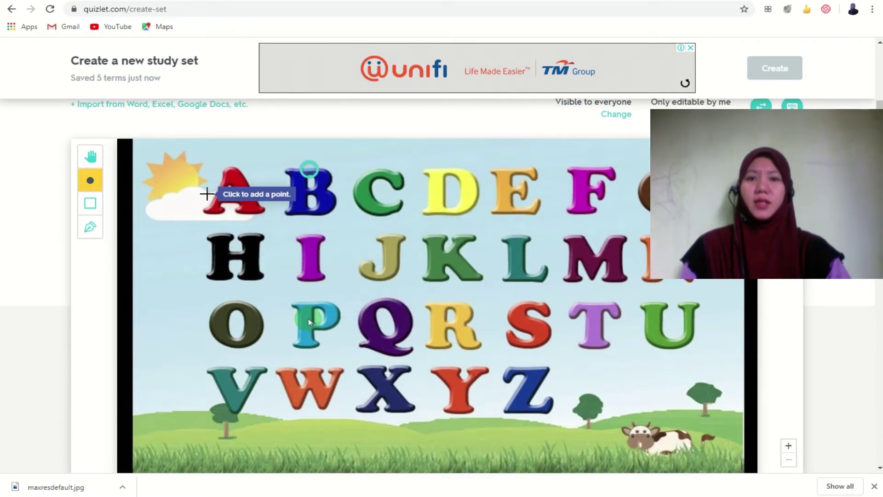
# Step: Add a point on the letter A in the diagram and link it to the existing "A" card
pyautogui.click(221, 197)
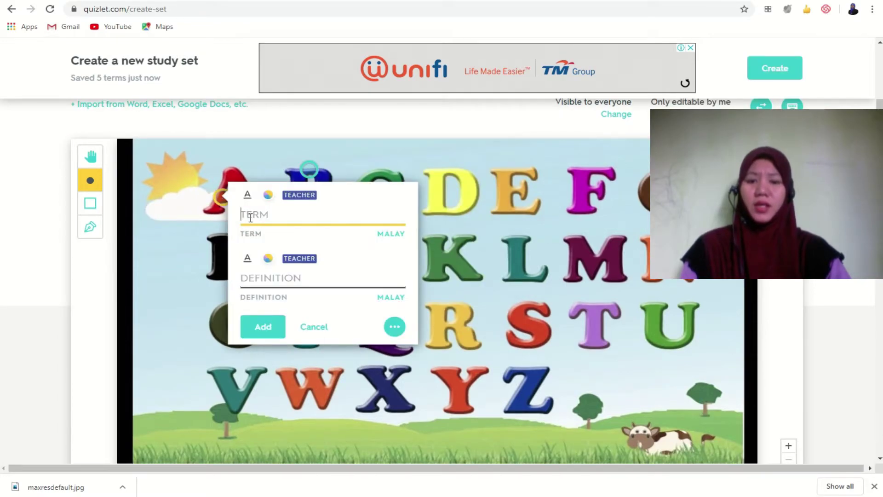
pyautogui.write('a')
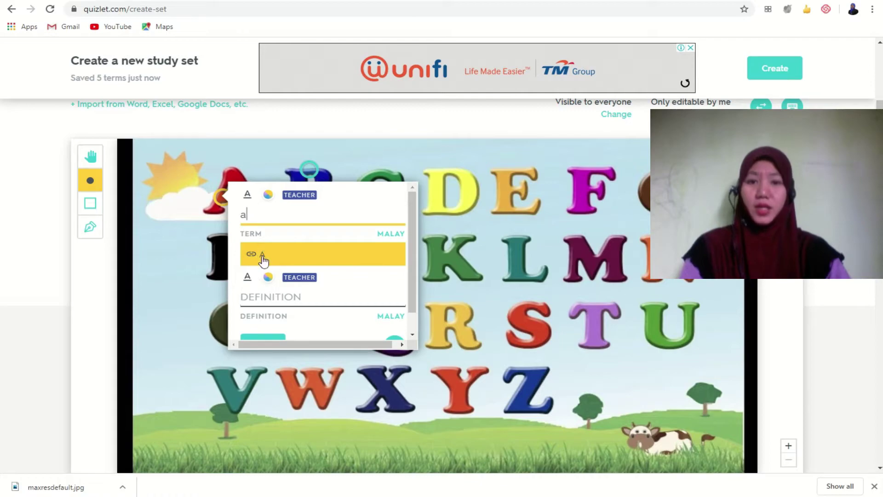
pyautogui.click(264, 257)
pyautogui.click(263, 325)
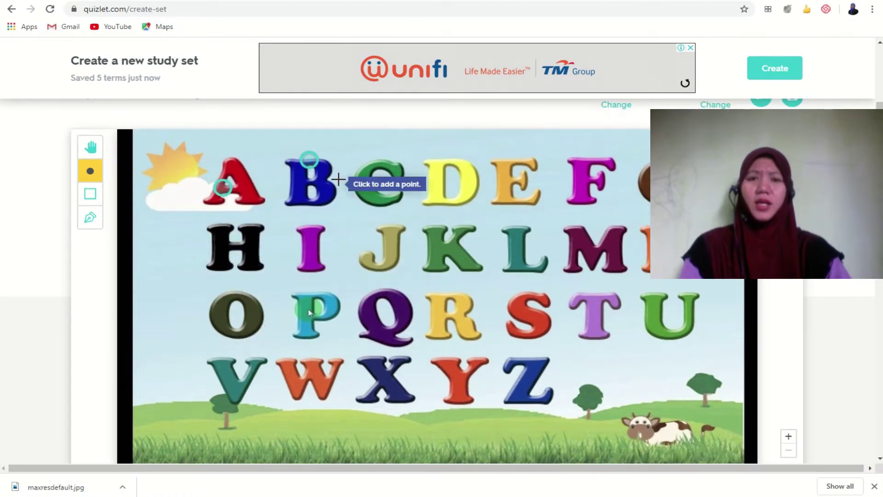
# Step: Add a point on the letter C in the diagram and link it to the existing "C" card
pyautogui.click(364, 190)
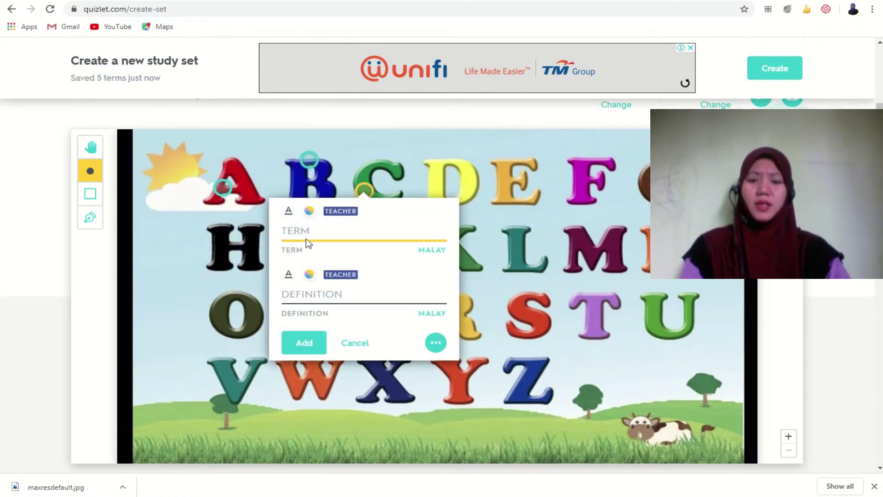
pyautogui.write('c')
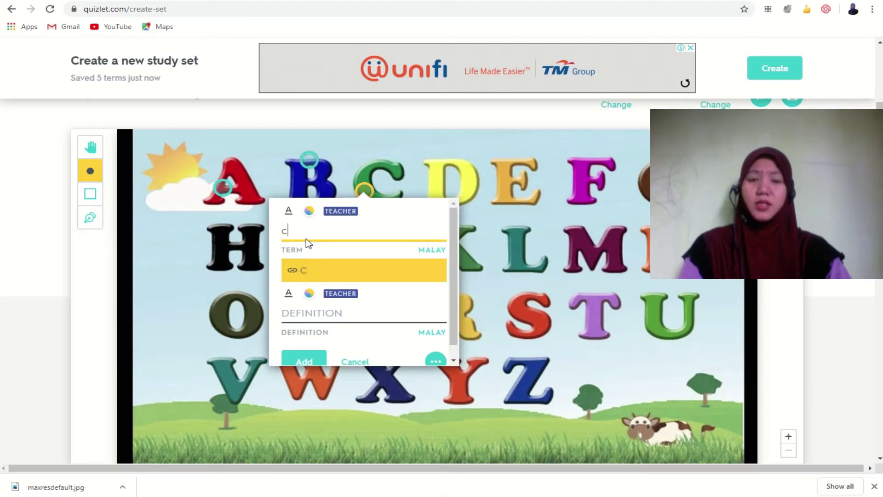
pyautogui.click(317, 276)
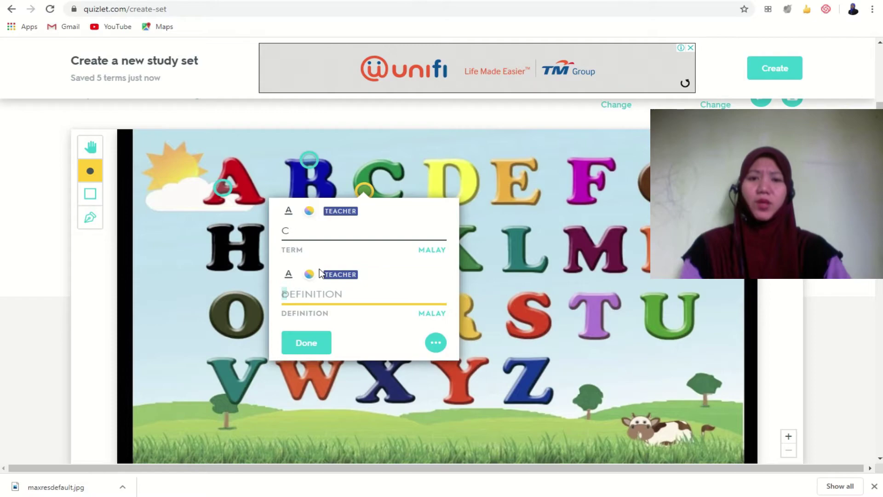
pyautogui.click(311, 352)
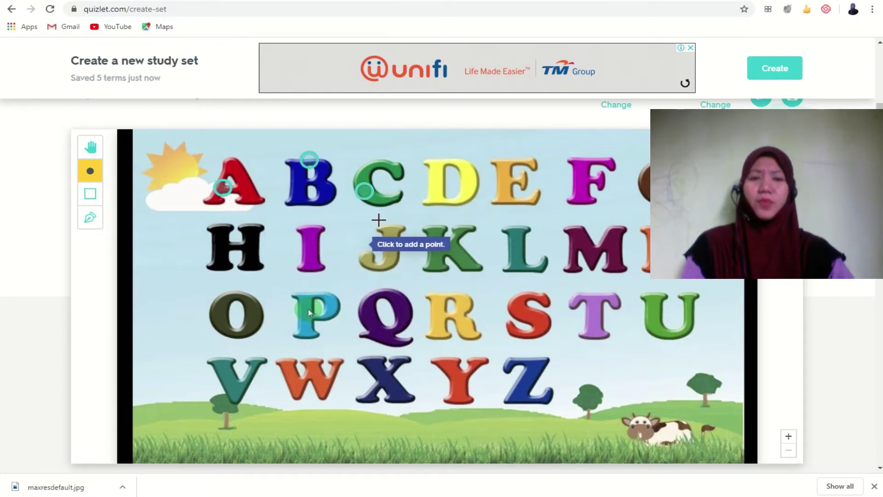
# Step: Add a point on the letter D in the diagram and link it to the existing "D" card
pyautogui.click(435, 176)
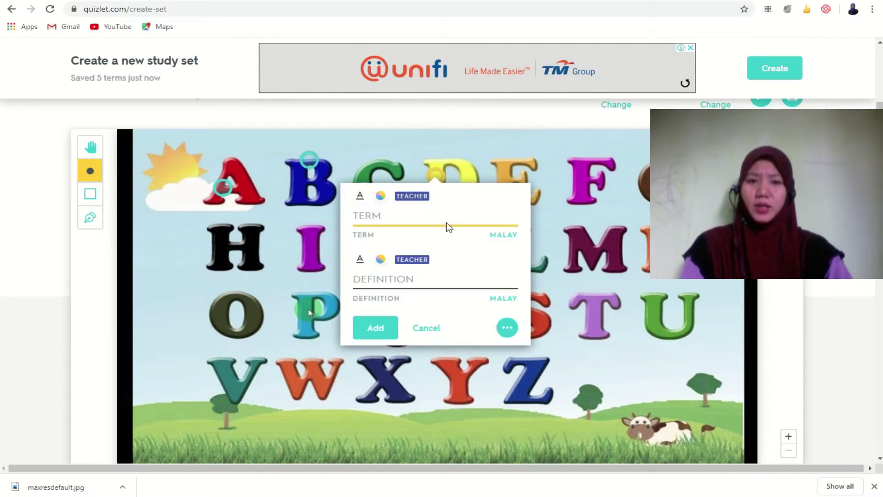
pyautogui.write('d')
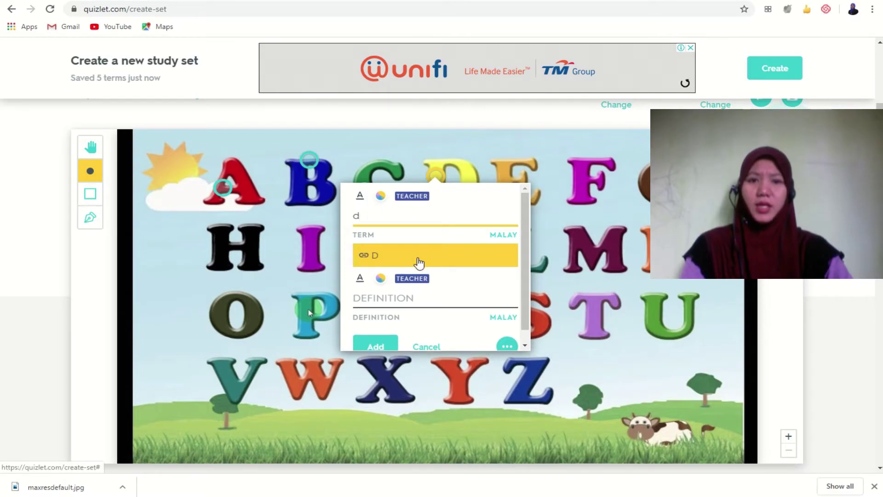
pyautogui.click(418, 261)
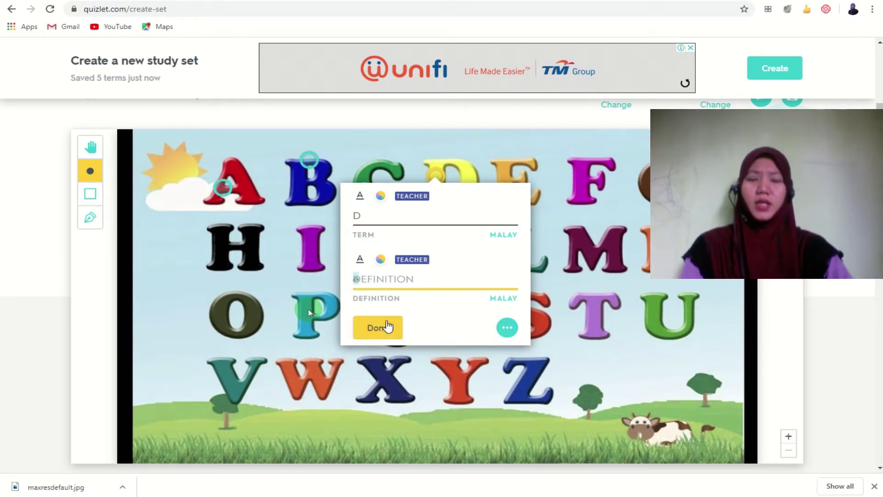
pyautogui.click(508, 328)
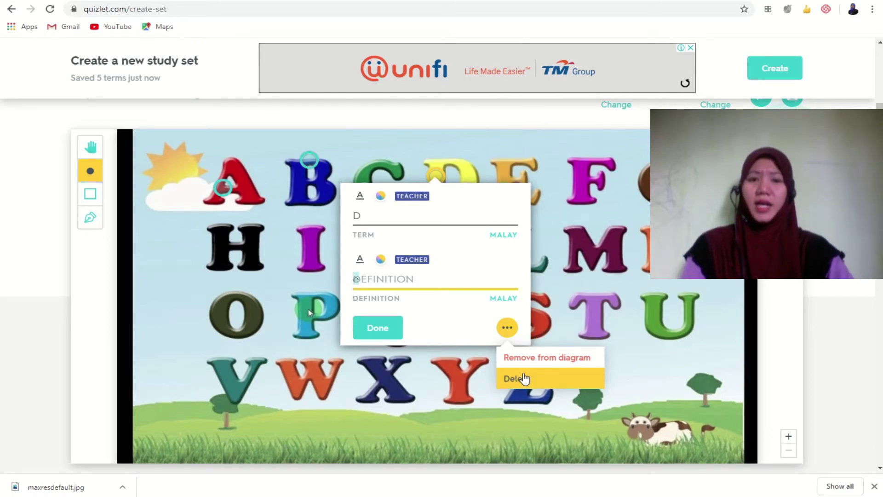
pyautogui.click(389, 334)
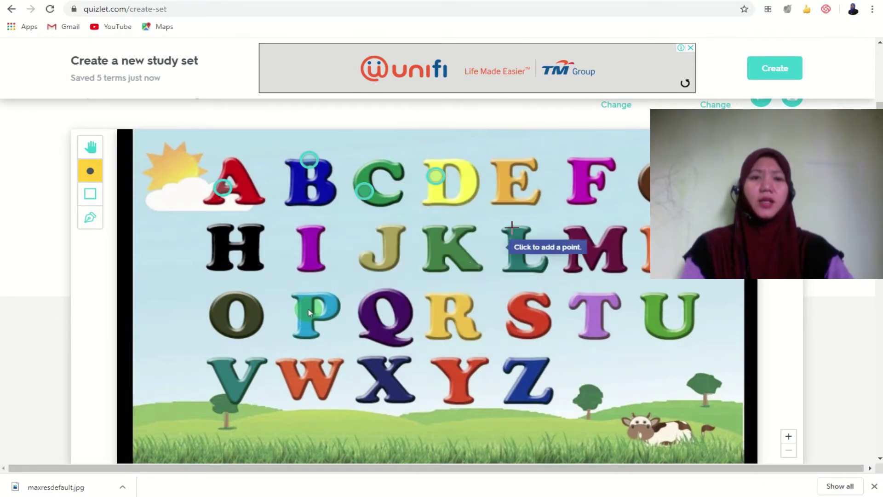
pyautogui.click(504, 180)
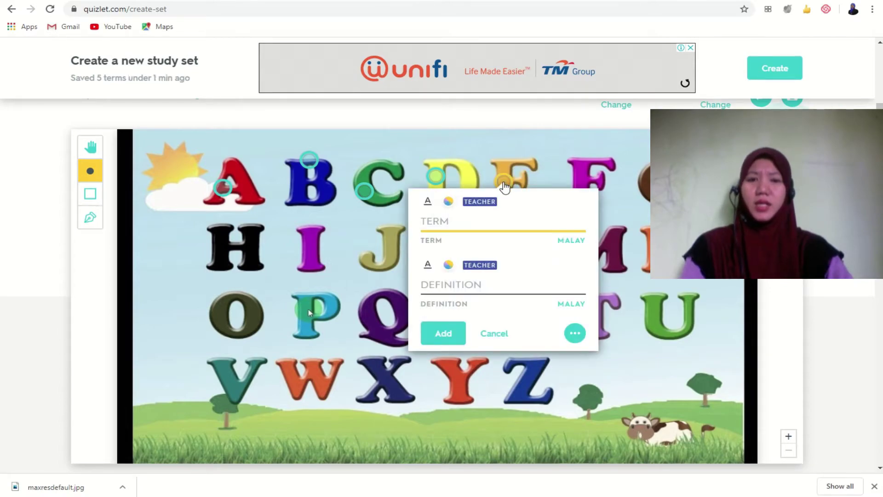
pyautogui.write('e')
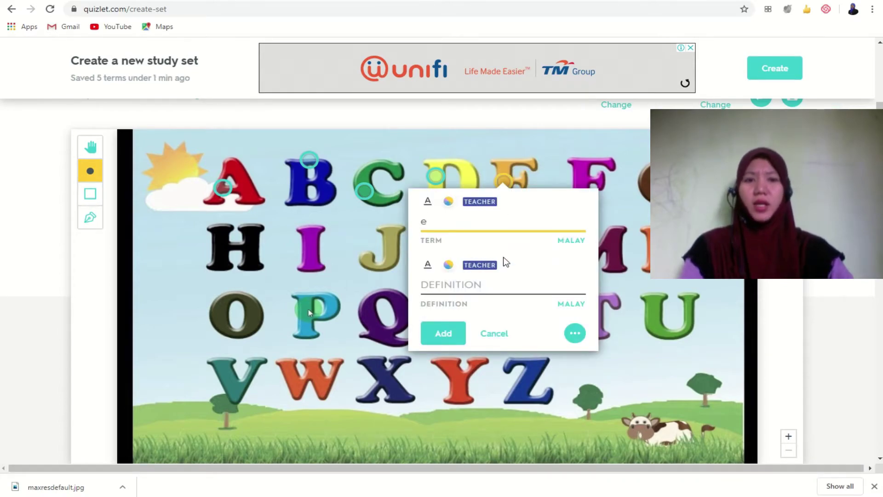
pyautogui.press('BackSpace')
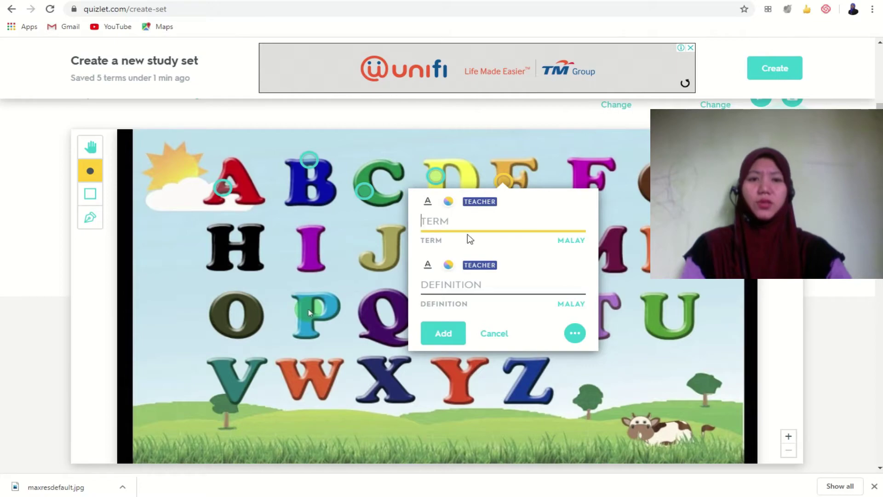
pyautogui.click(503, 338)
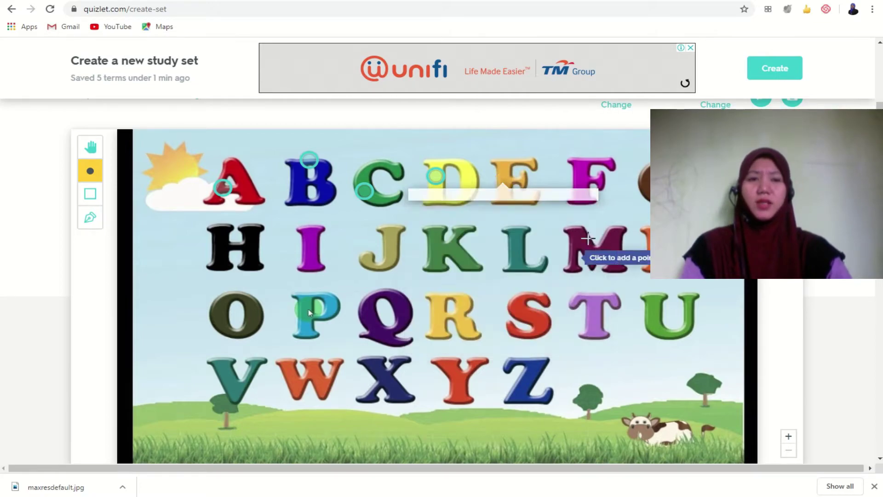
# Step: Add a point on the letter F in the diagram and link it to the existing "F" card
pyautogui.click(579, 176)
pyautogui.write('f')
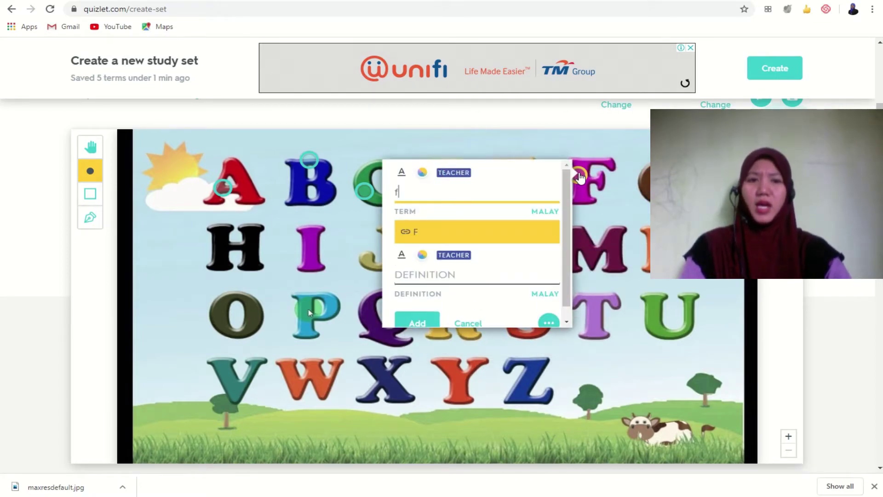
pyautogui.click(407, 233)
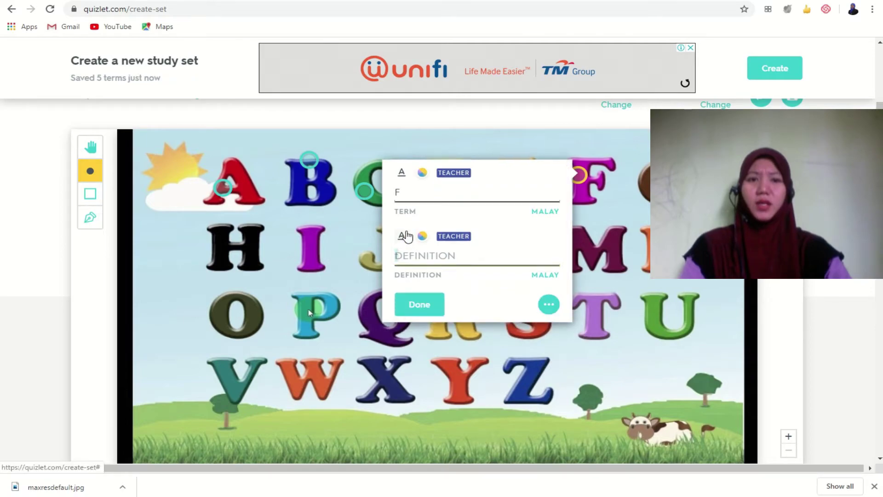
pyautogui.click(437, 306)
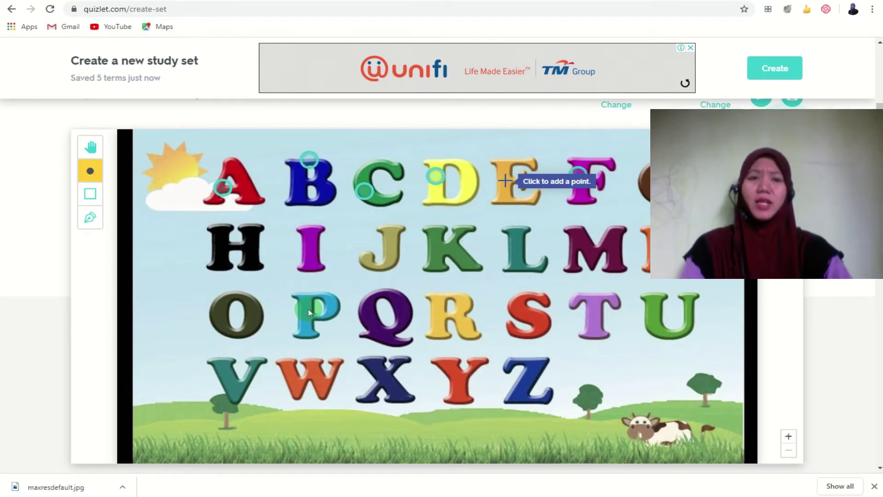
# Step: Add a point on the letter E in the diagram with a new card, term "E" and definition "e"
pyautogui.click(505, 181)
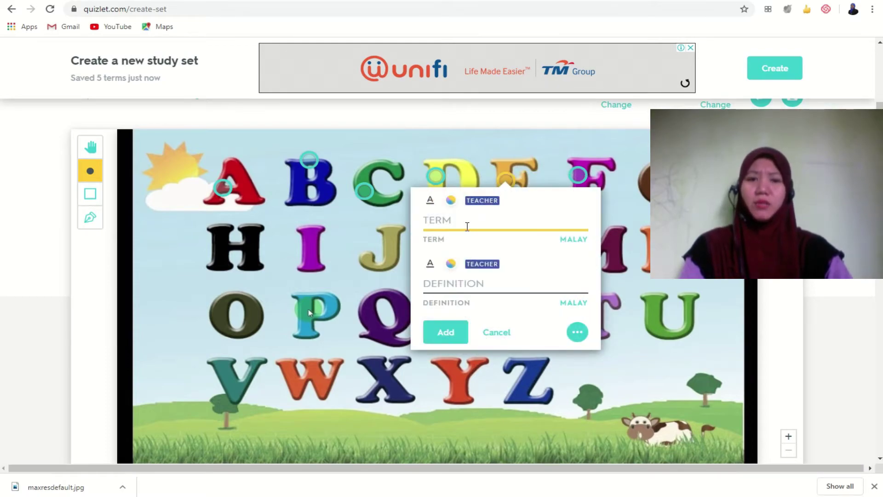
pyautogui.click(440, 283)
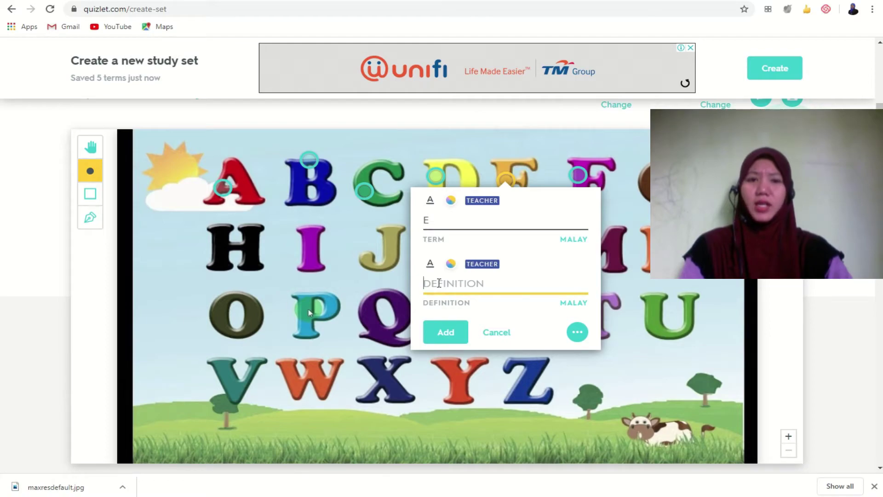
pyautogui.write('E')
pyautogui.press('BackSpace')
pyautogui.write('e')
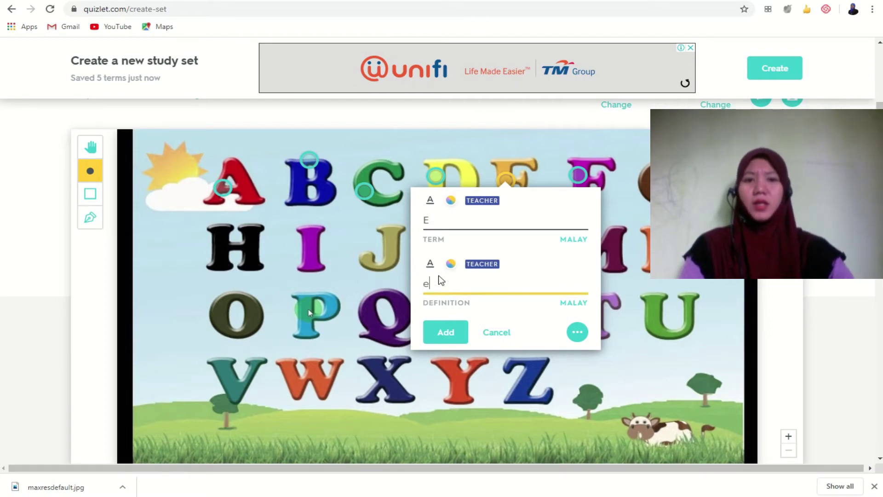
pyautogui.click(453, 339)
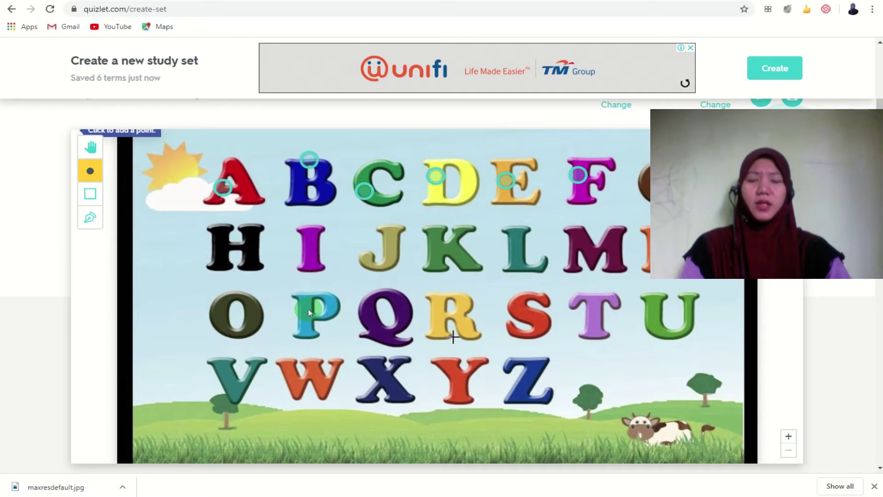
pyautogui.scroll(-15, 777, 322)
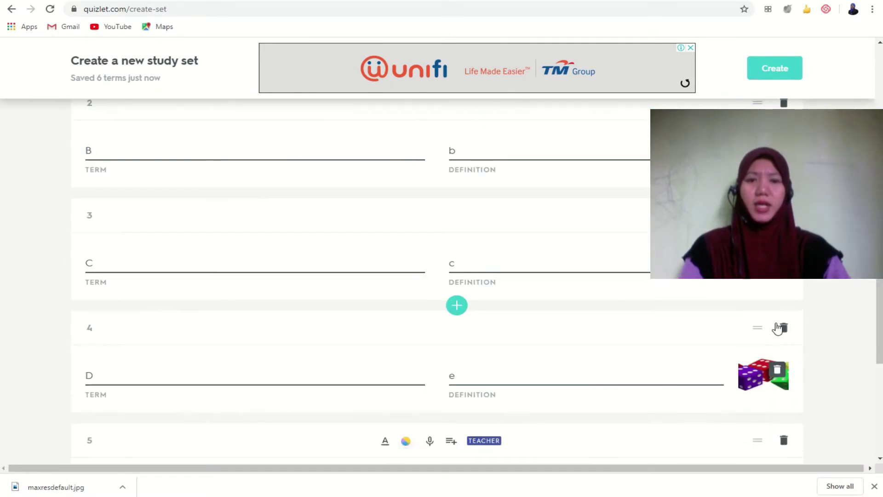
pyautogui.scroll(-2, 777, 329)
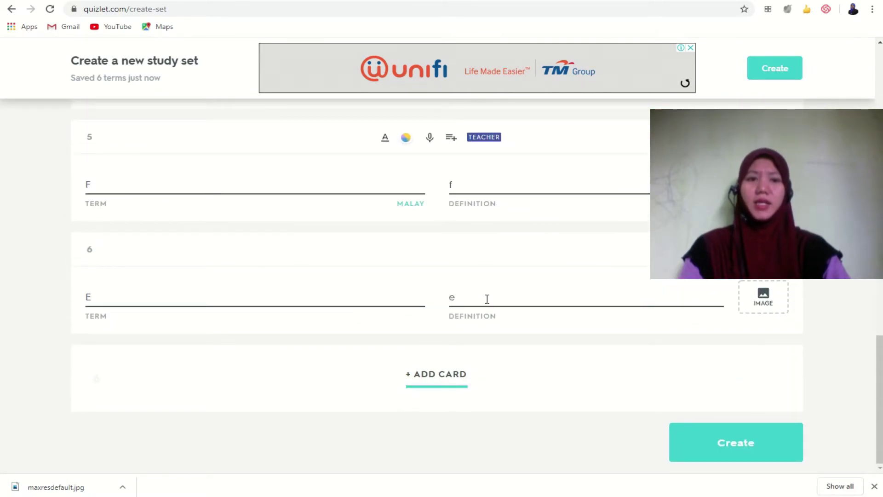
# Step: Add a point on the letter G in the diagram with a new card, term "G" and definition "g"
pyautogui.scroll(-1, 488, 299)
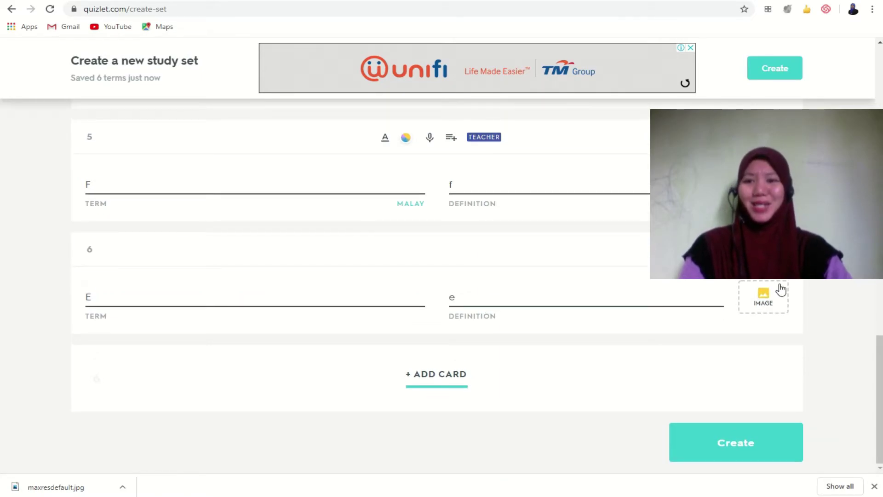
pyautogui.scroll(15, 630, 280)
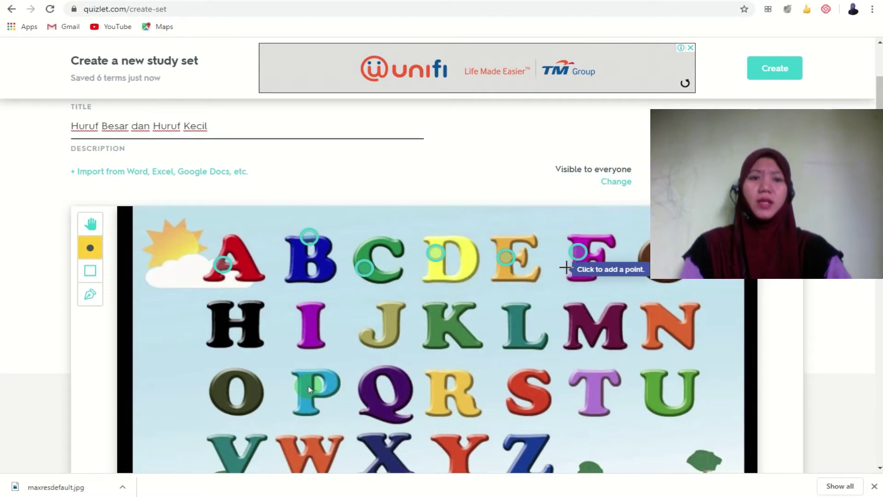
pyautogui.click(665, 258)
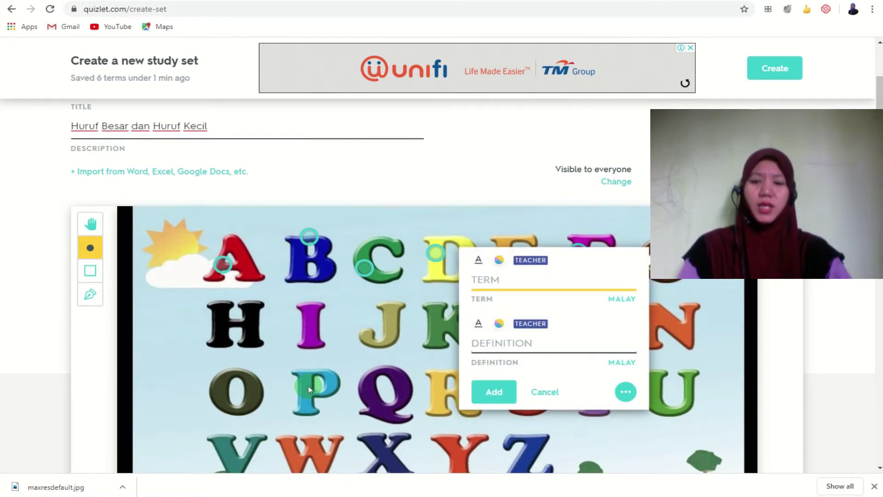
pyautogui.write('G')
pyautogui.click(494, 342)
pyautogui.write('g')
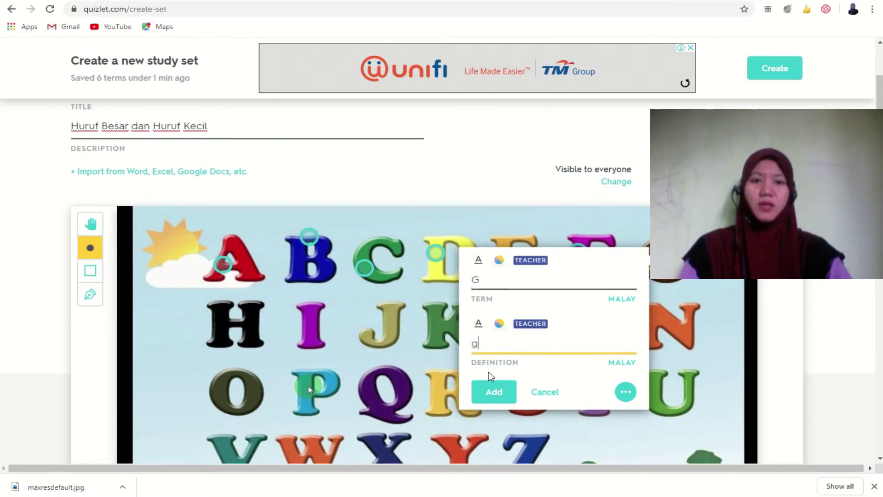
pyautogui.click(493, 391)
# Step: Add a point on the letter H in the diagram with a new card, term "H" and definition "h"
pyautogui.scroll(-2, 207, 315)
pyautogui.click(222, 252)
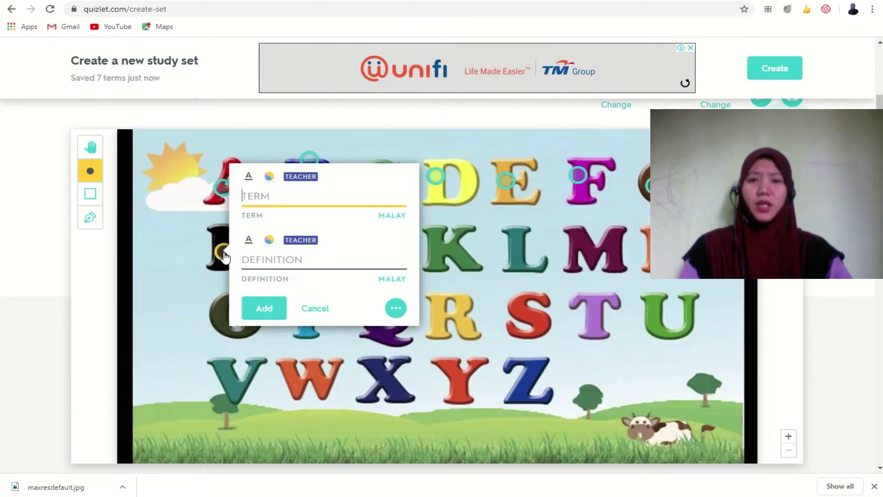
pyautogui.write('H')
pyautogui.click(245, 259)
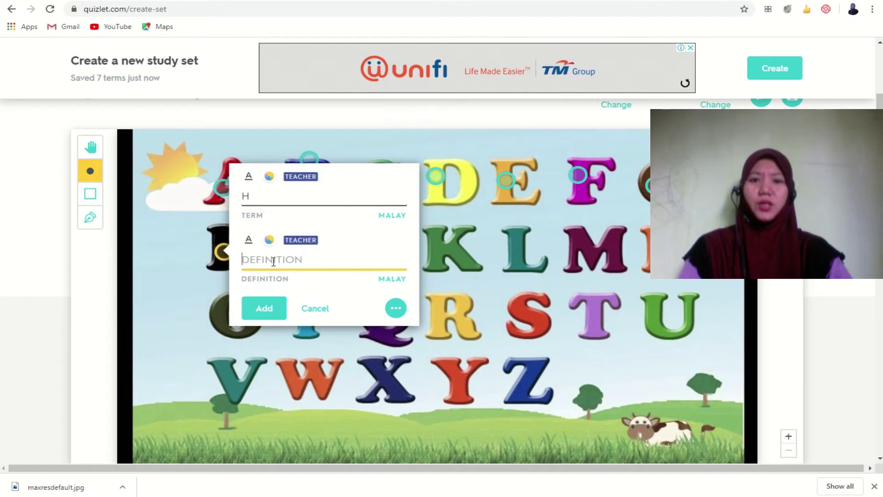
pyautogui.write('h')
pyautogui.click(264, 320)
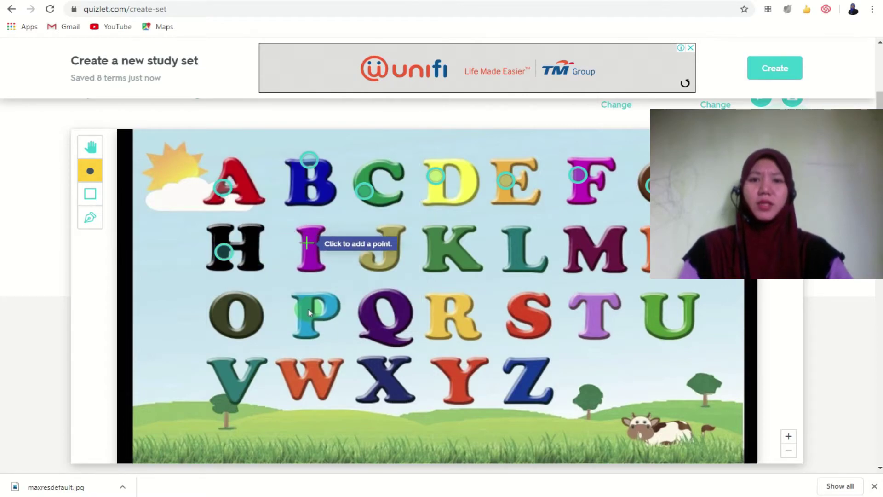
# Step: Try to add a point on the letter I in the diagram
pyautogui.click(308, 246)
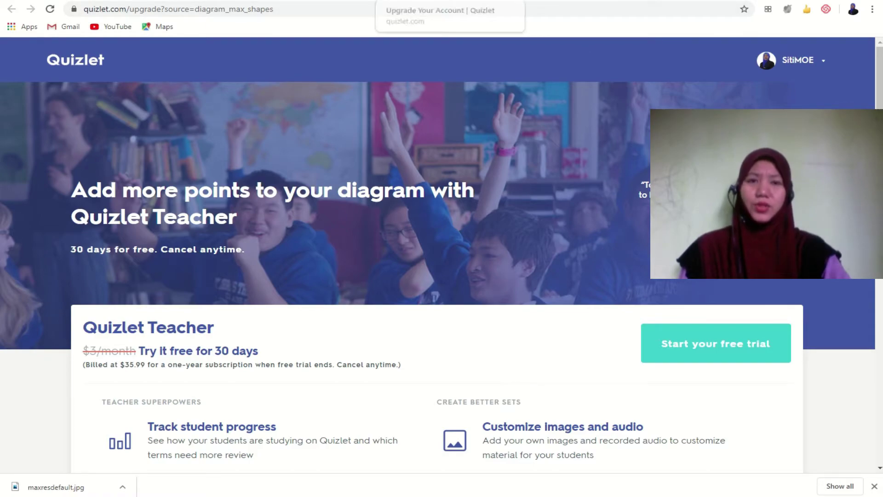
pyautogui.hotkey('ctrl', 'w')
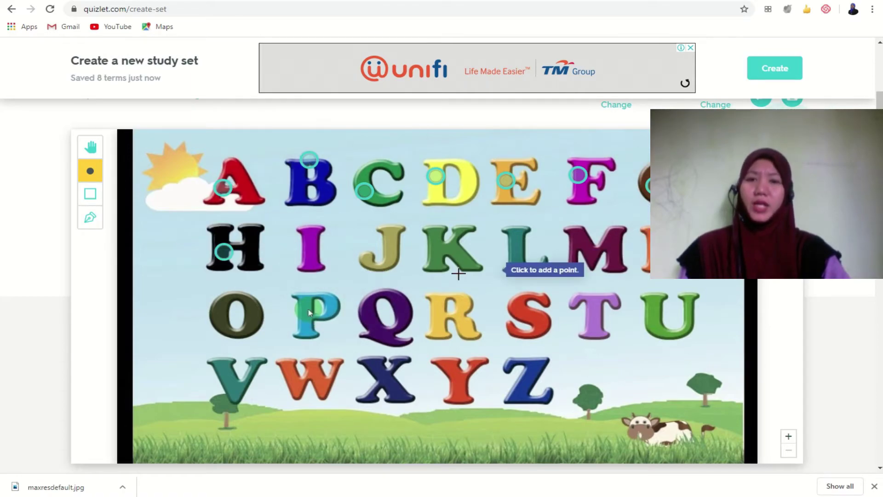
# Step: Add a ninth card at the end of the card list with term "I" and definition "i"
pyautogui.scroll(-4, 582, 355)
pyautogui.scroll(-19, 585, 382)
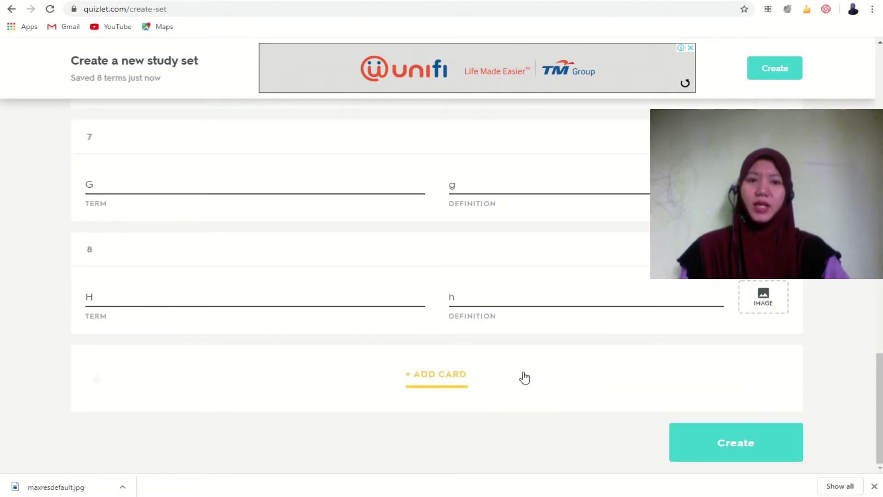
pyautogui.click(446, 377)
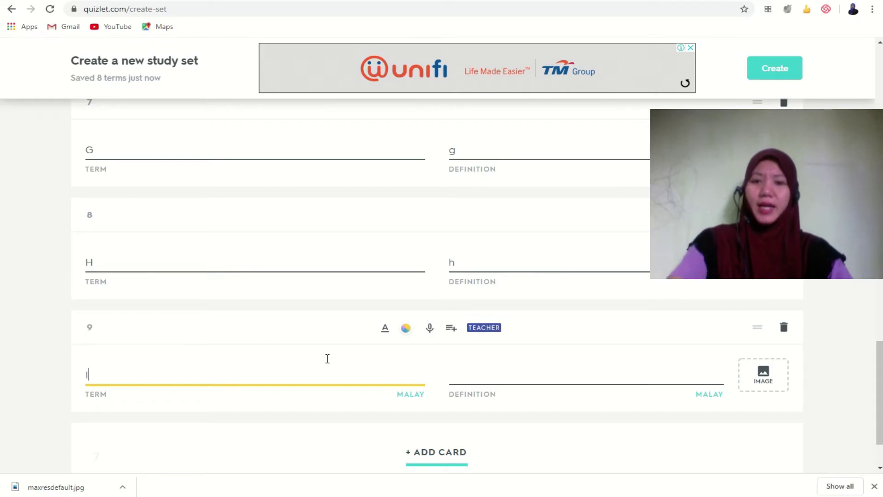
pyautogui.click(532, 379)
pyautogui.write('i')
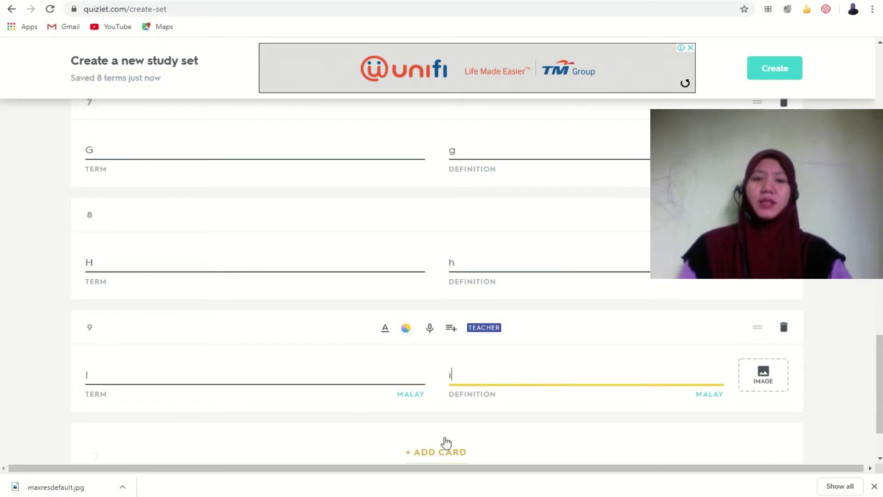
# Step: Add a tenth card at the end of the card list with term "J" and definition "j"
pyautogui.click(442, 451)
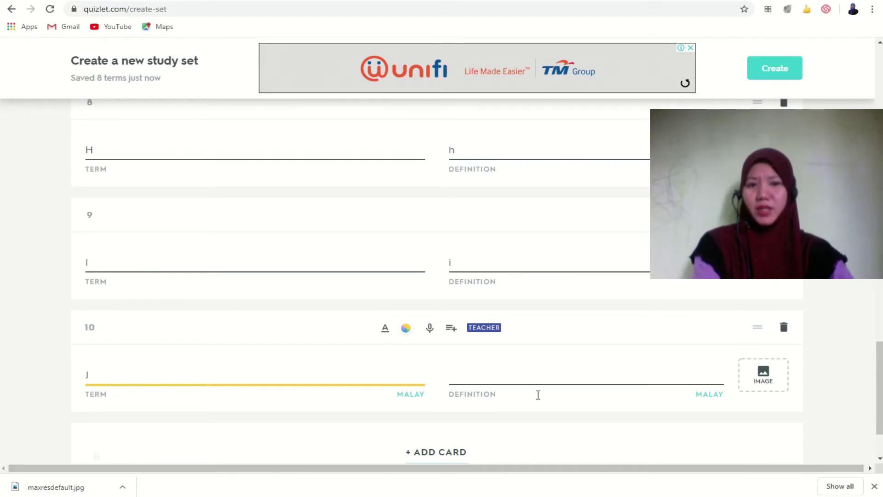
pyautogui.press('BackSpace')
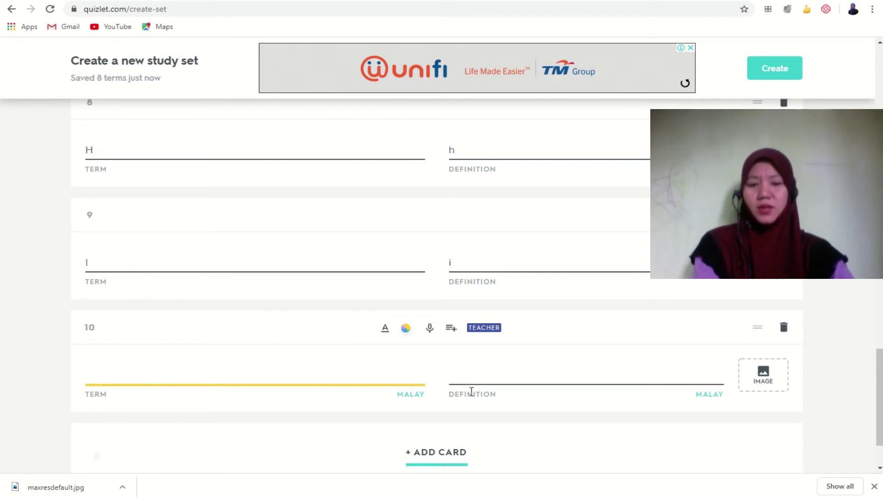
pyautogui.click(543, 372)
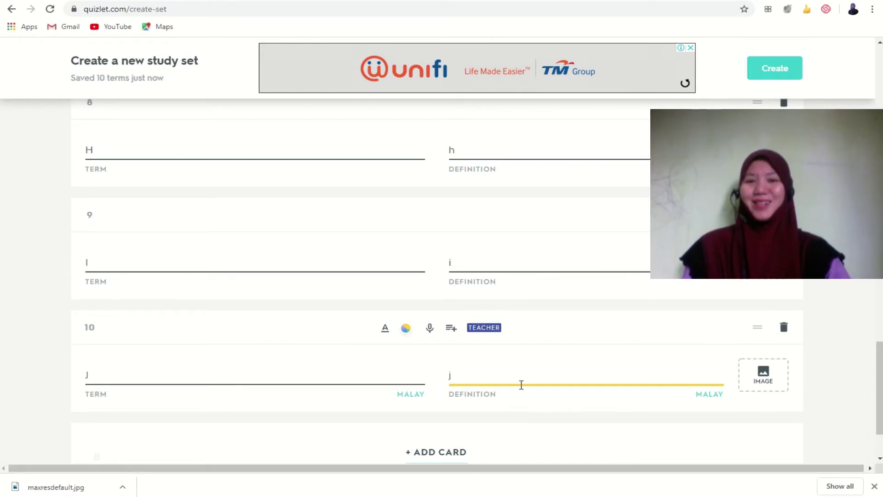
# Step: Save the set's access options as visible to Everyone and editable by Just me
pyautogui.scroll(20, 521, 384)
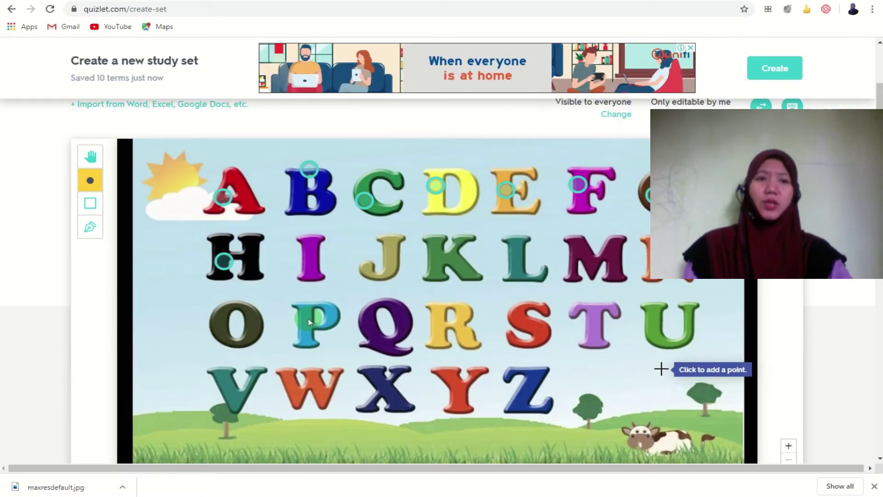
pyautogui.scroll(1, 663, 368)
pyautogui.scroll(1, 661, 368)
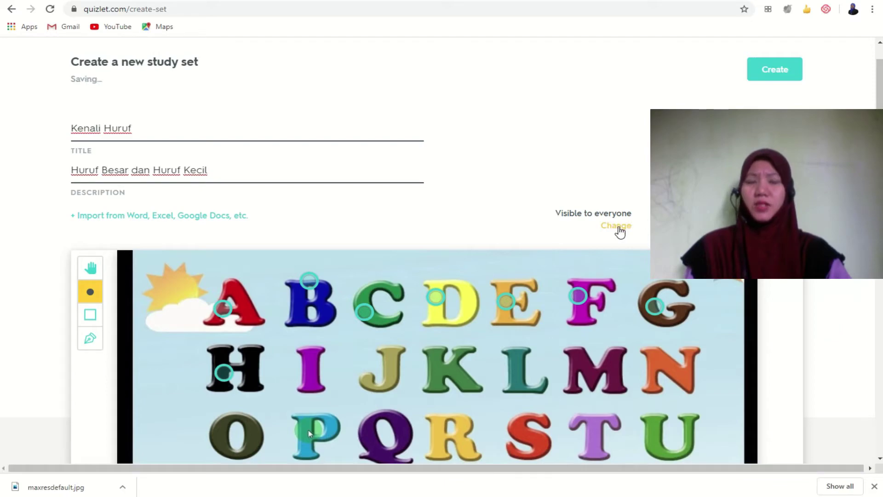
pyautogui.click(616, 226)
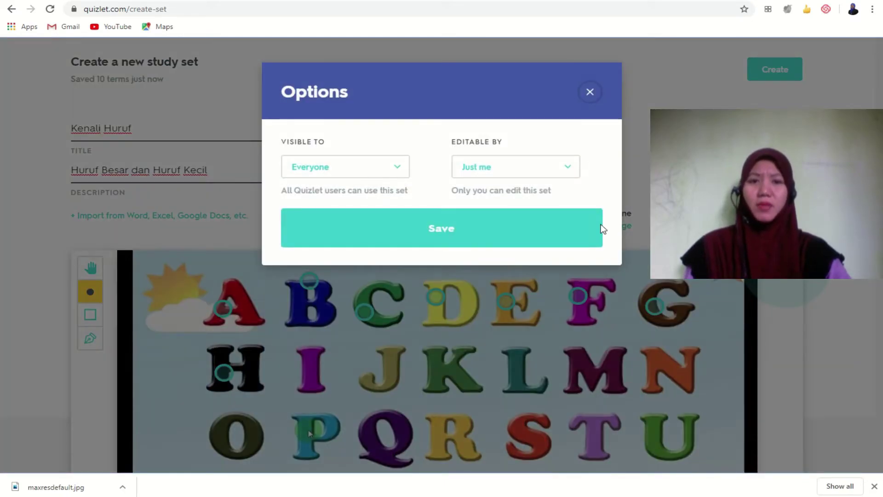
pyautogui.click(403, 167)
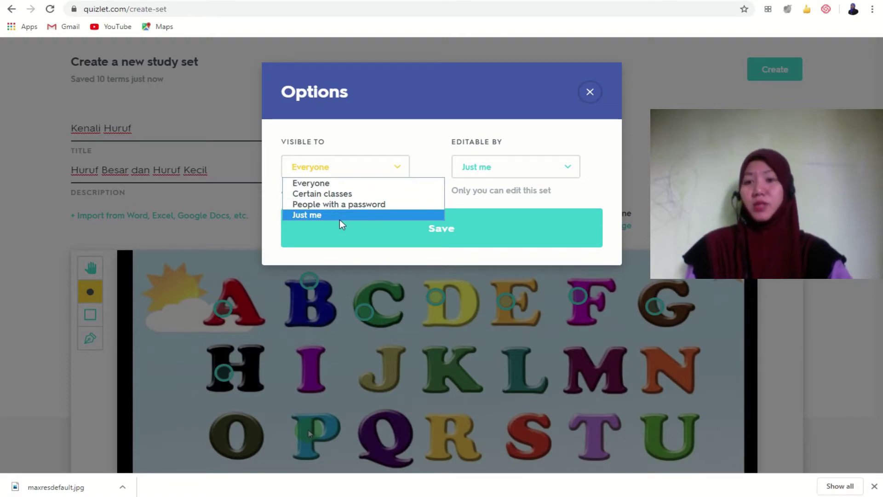
pyautogui.click(340, 186)
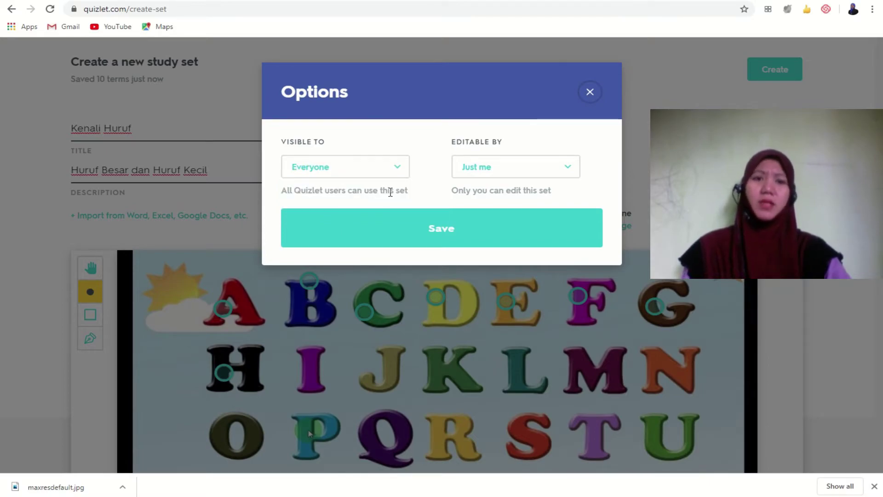
pyautogui.click(556, 172)
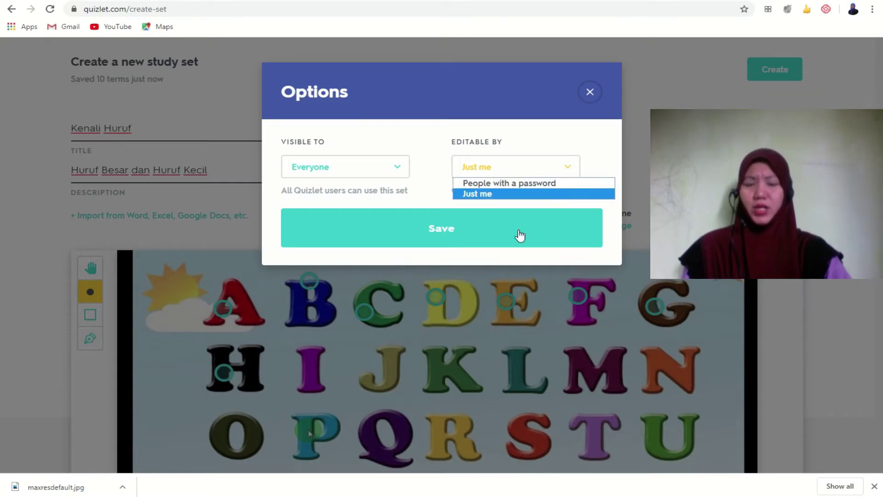
pyautogui.click(468, 230)
pyautogui.click(469, 230)
# Step: Create the finished study set and copy its share link
pyautogui.scroll(-3, 471, 229)
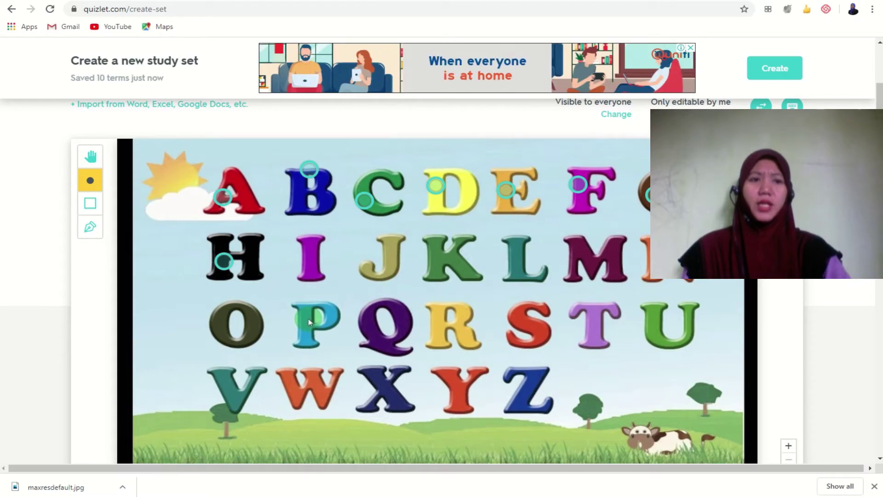
pyautogui.scroll(-8, 309, 318)
pyautogui.scroll(-18, 437, 276)
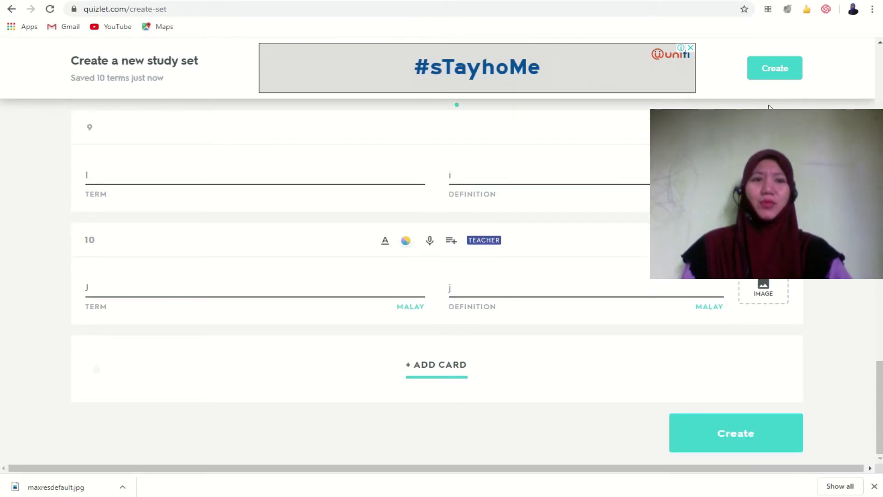
pyautogui.click(750, 436)
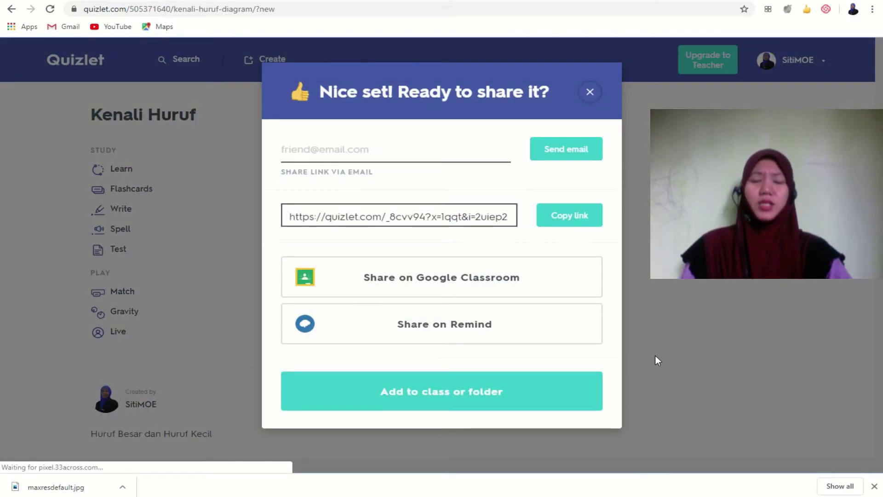
pyautogui.click(556, 220)
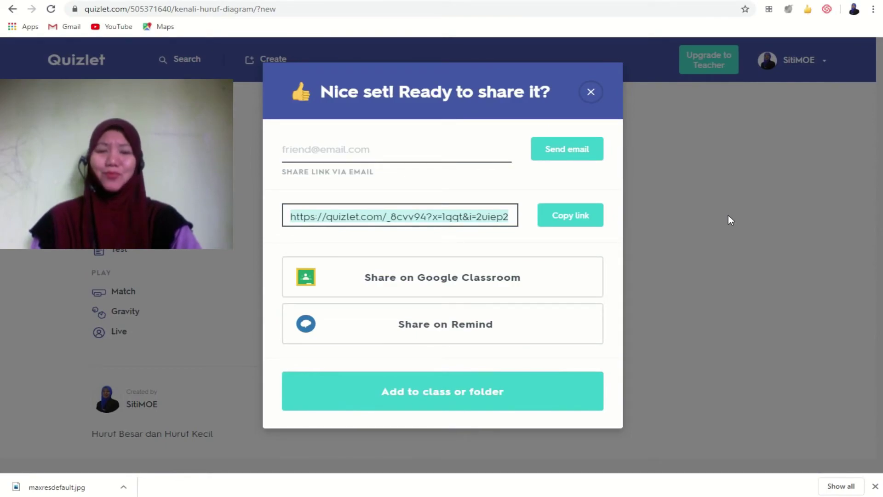
pyautogui.click(592, 216)
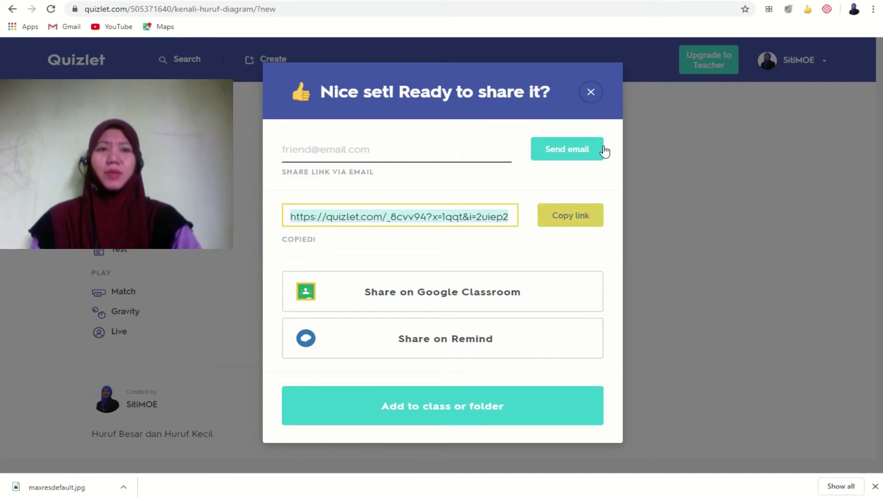
# Step: Switch to the DEMO2 site in Google Sites and insert a "KENALI HURUF" button with the copied Quizlet link on BAB 2's LATIHAN page
pyautogui.click(634, 3)
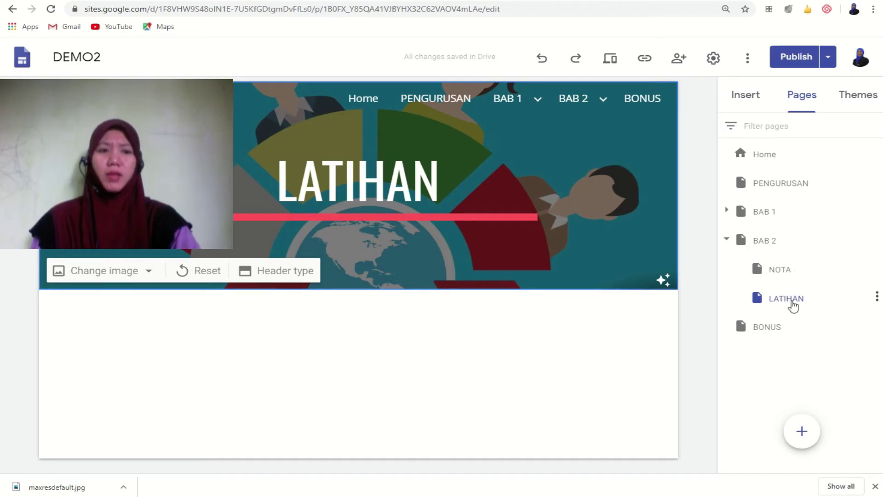
pyautogui.click(793, 302)
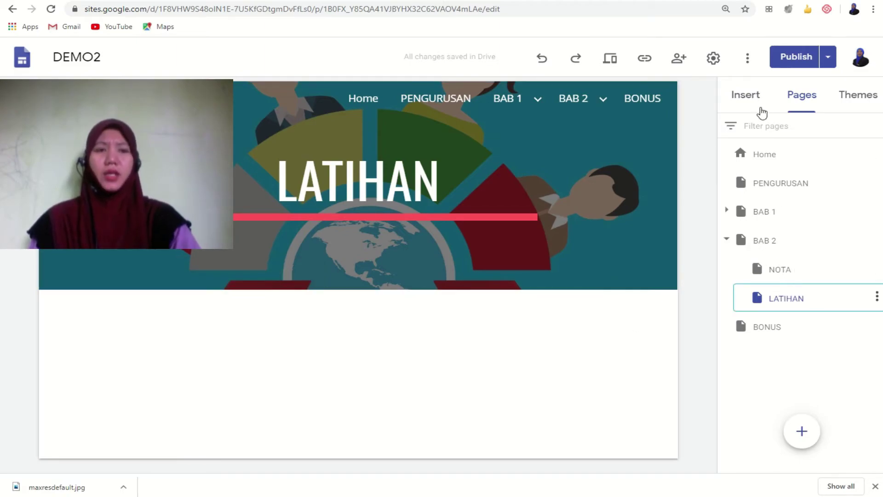
pyautogui.click(758, 95)
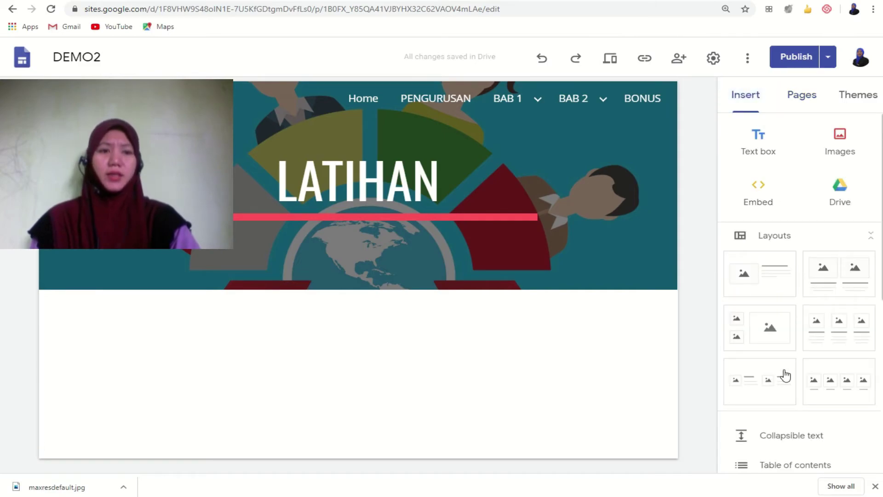
pyautogui.scroll(-5, 786, 375)
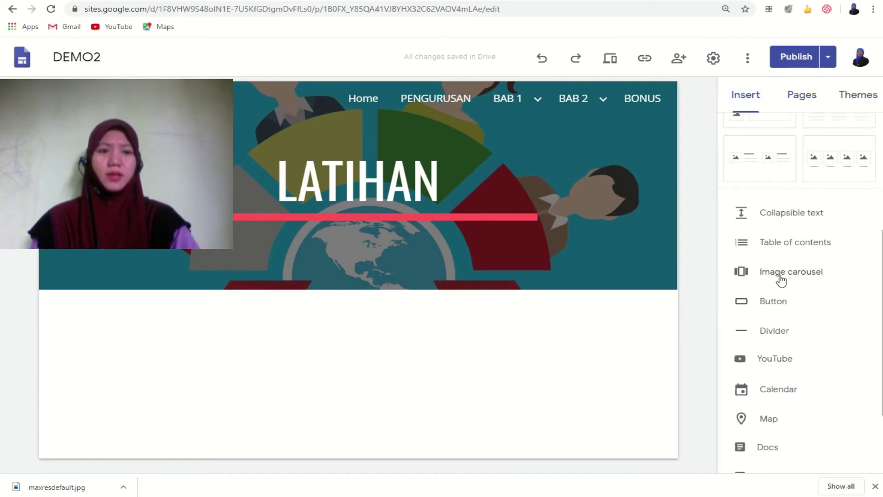
pyautogui.click(769, 303)
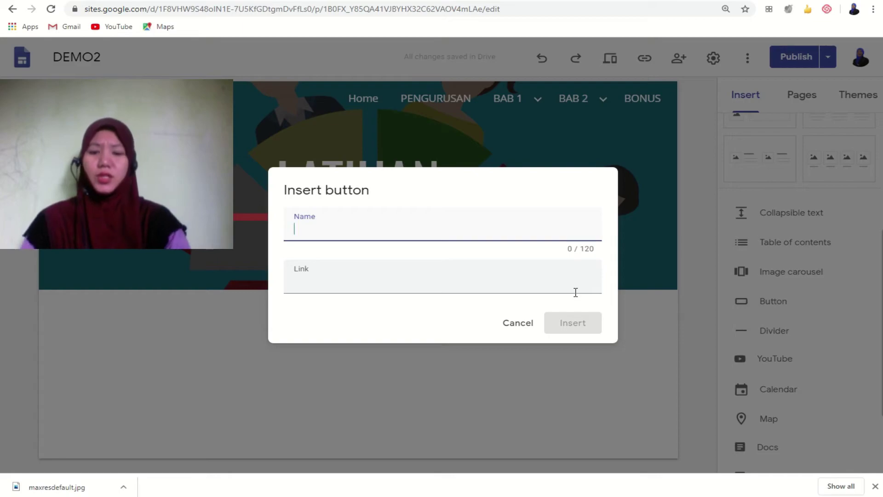
pyautogui.write('KENALI HURUF')
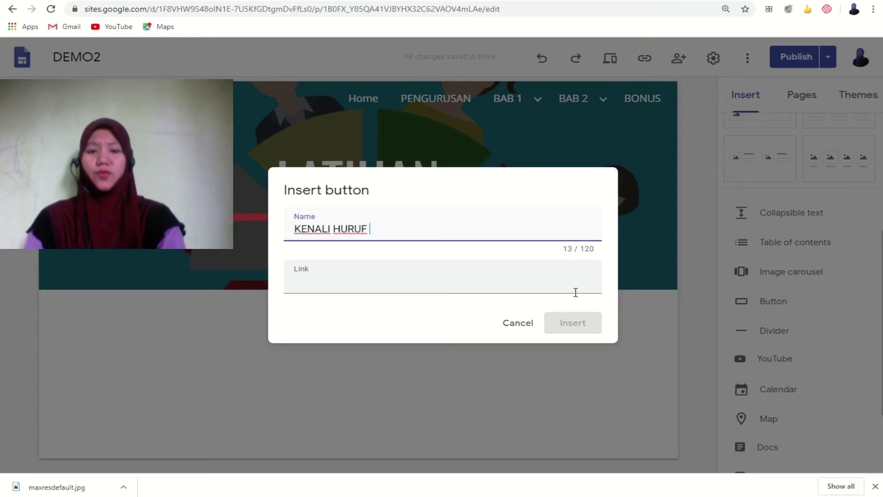
pyautogui.click(423, 290)
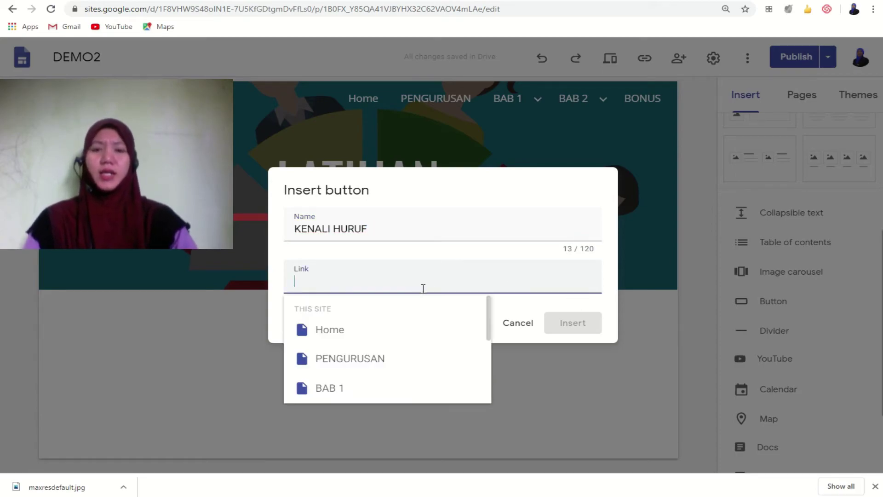
pyautogui.hotkey('ctrl', 'v')
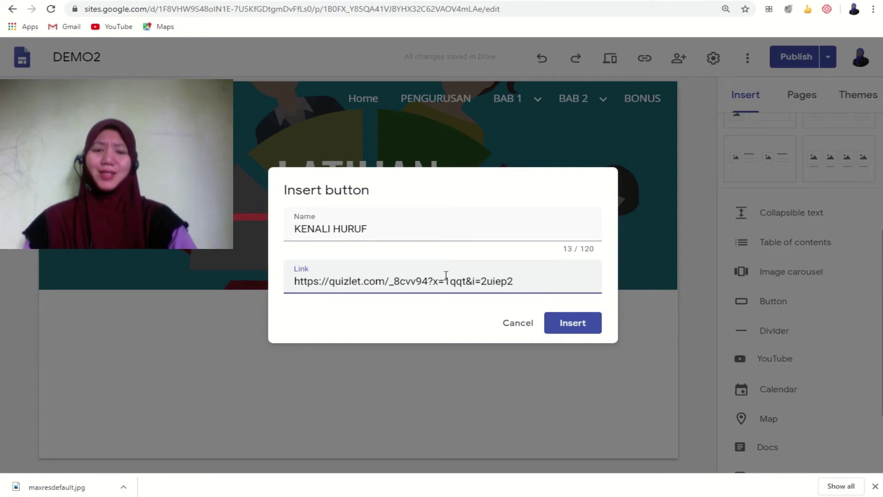
pyautogui.click(585, 323)
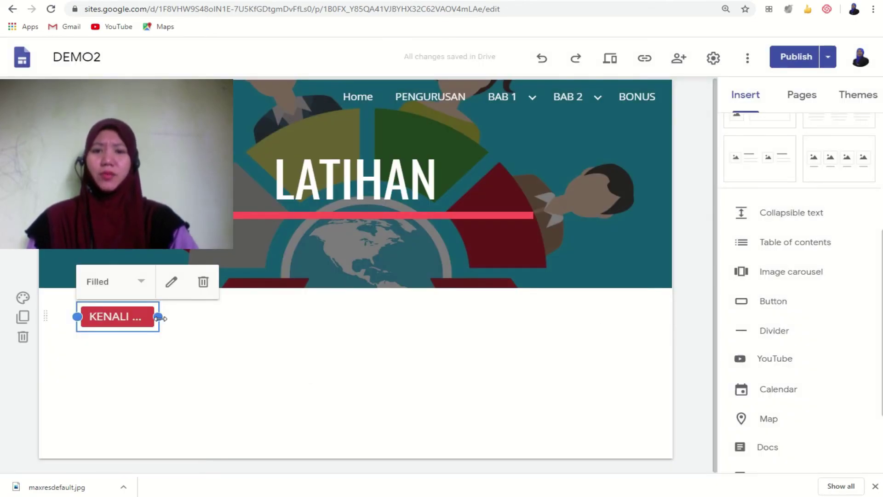
# Step: Widen the KENALI HURUF button so its full label fits and centre it beneath the LATIHAN banner
pyautogui.moveTo(159, 317); pyautogui.dragTo(165, 321)
pyautogui.moveTo(195, 319); pyautogui.dragTo(369, 315)
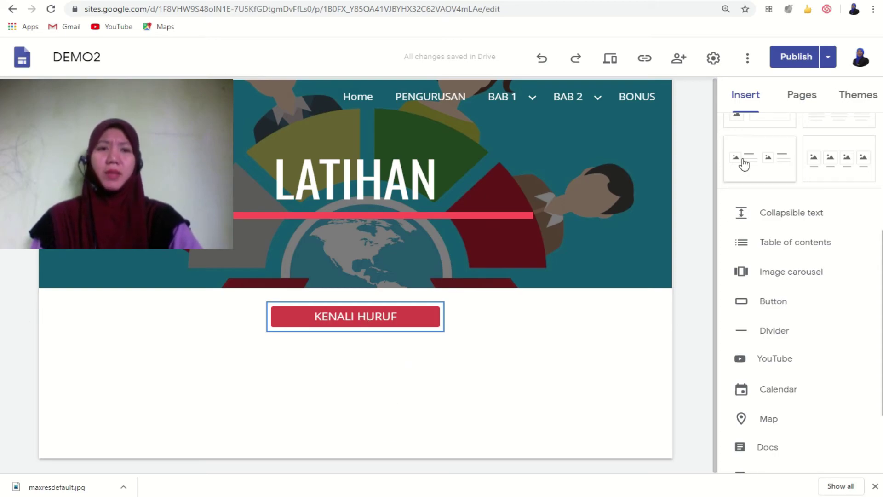
# Step: Preview the LATIHAN page in phone view and follow the KENALI HURUF button to its linked Quizlet set
pyautogui.click(611, 62)
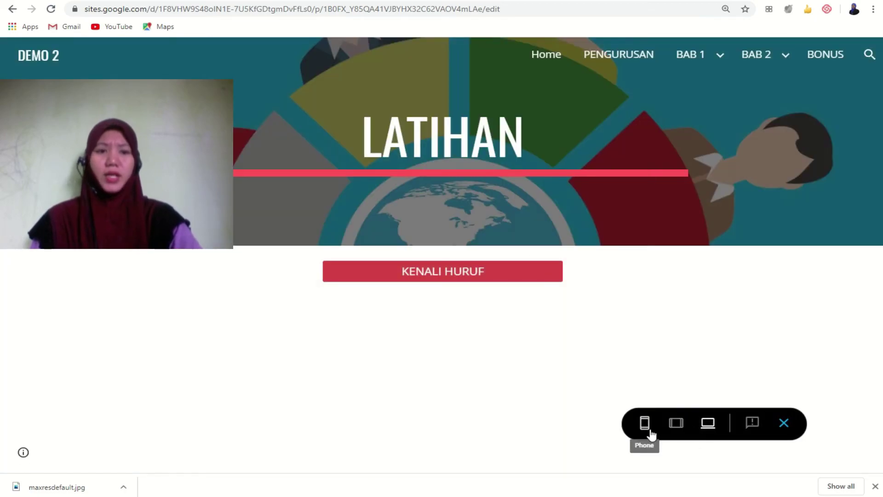
pyautogui.click(651, 430)
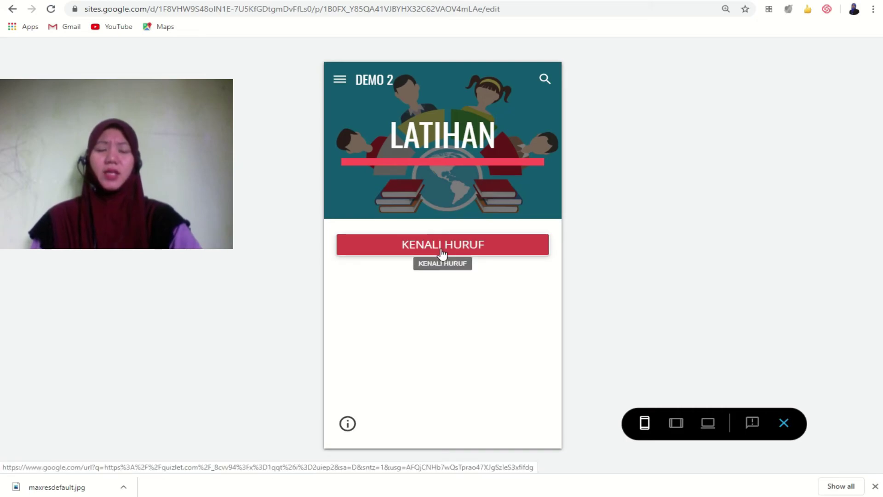
pyautogui.click(442, 251)
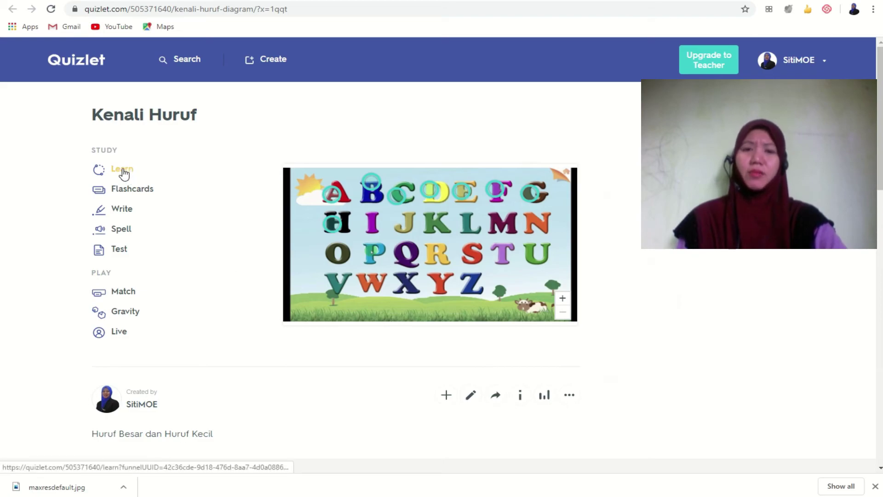
# Step: Check the diagram's A and B points, and go through the first three flashcards, flipping the first and third, before returning to the set page
pyautogui.moveTo(330, 198)
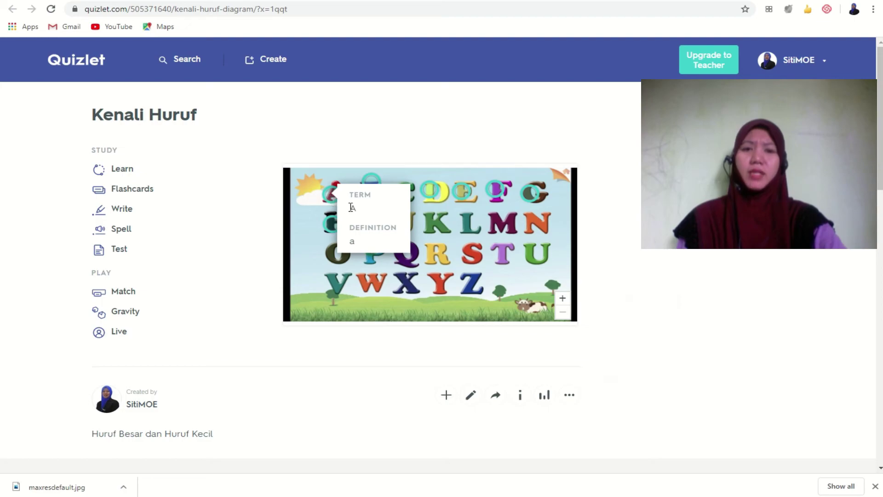
pyautogui.moveTo(370, 184)
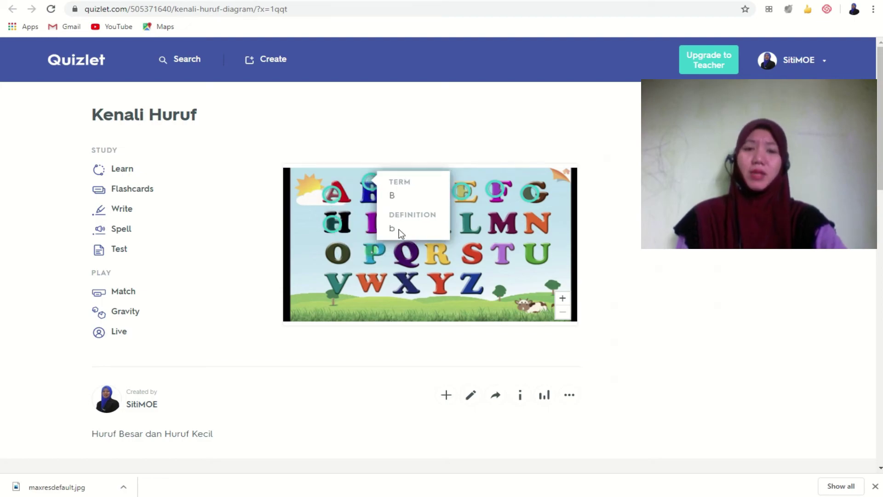
pyautogui.click(128, 196)
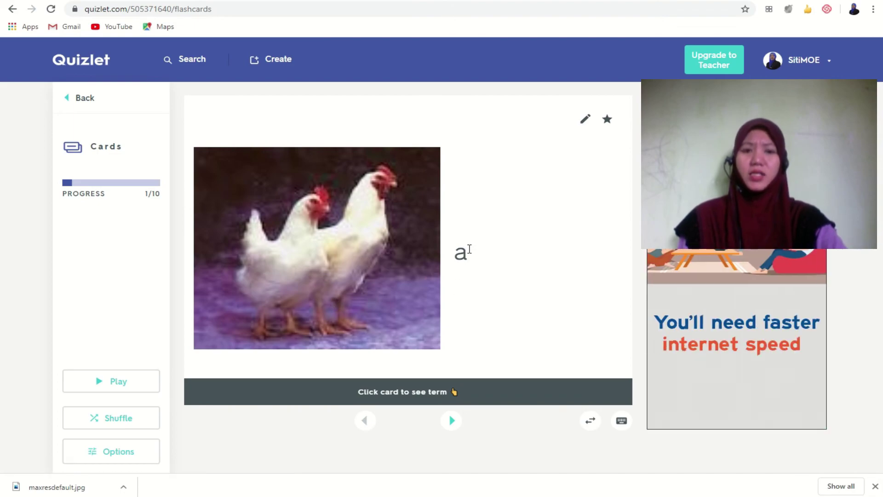
pyautogui.click(499, 293)
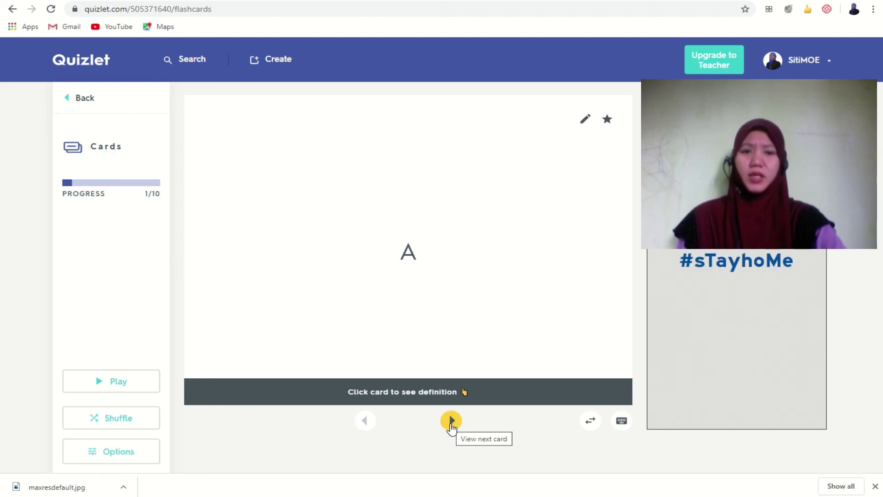
pyautogui.click(451, 420)
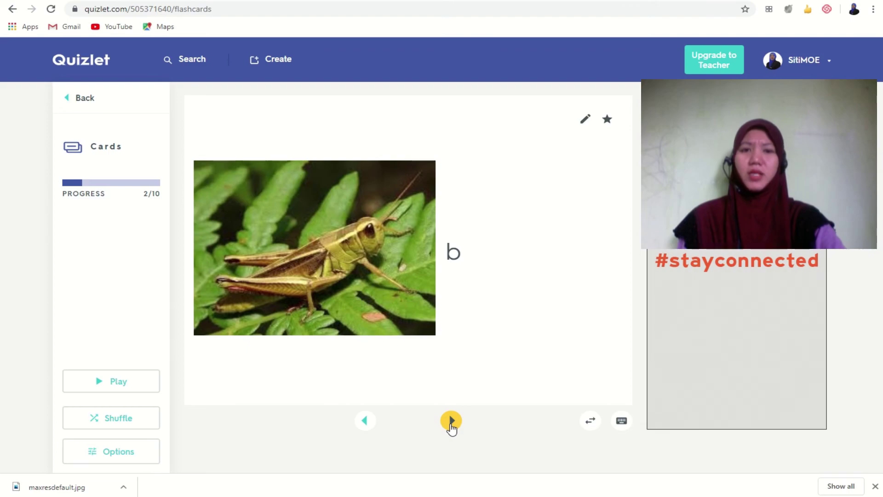
pyautogui.click(451, 421)
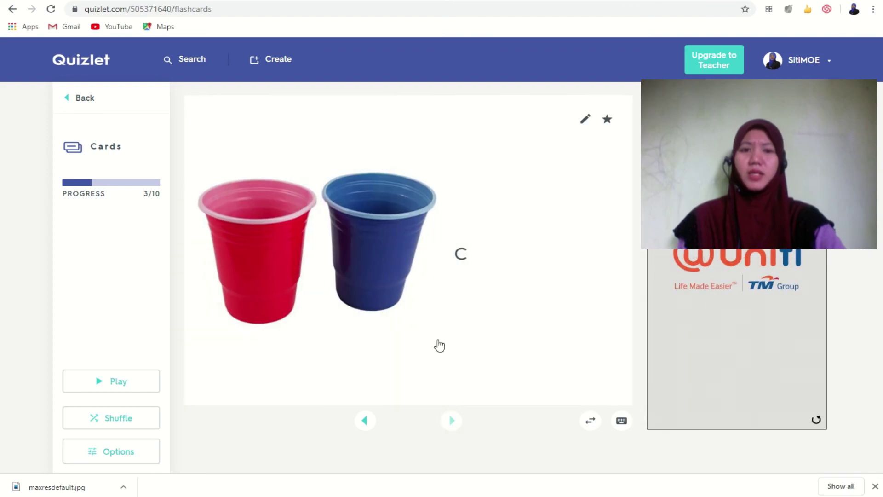
pyautogui.click(433, 346)
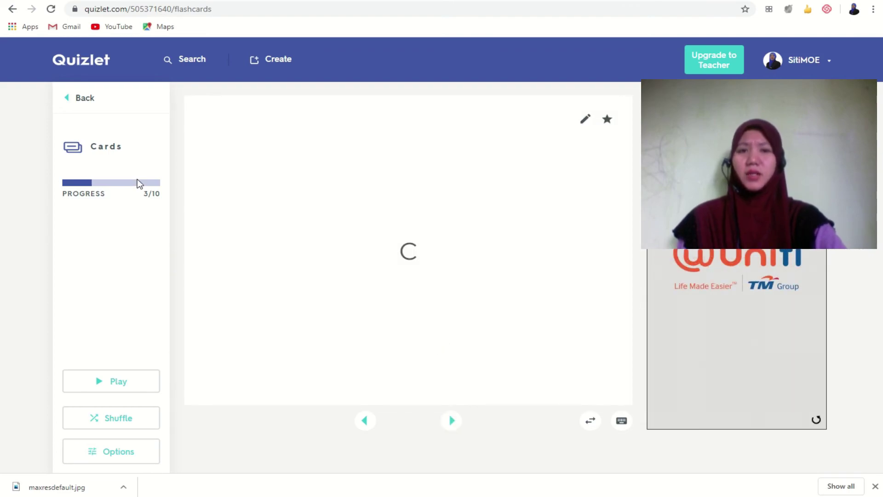
pyautogui.click(72, 102)
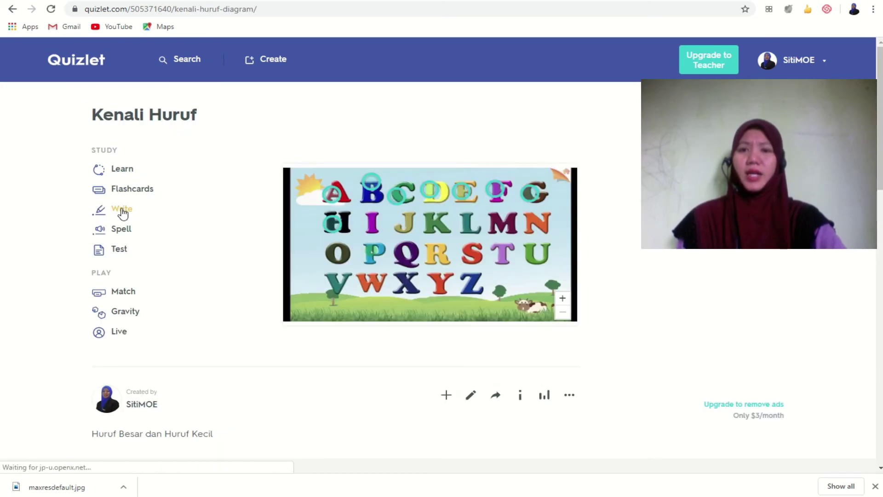
# Step: Try the Write activity by answering "G" for the marked letter, and return to the set page
pyautogui.click(119, 211)
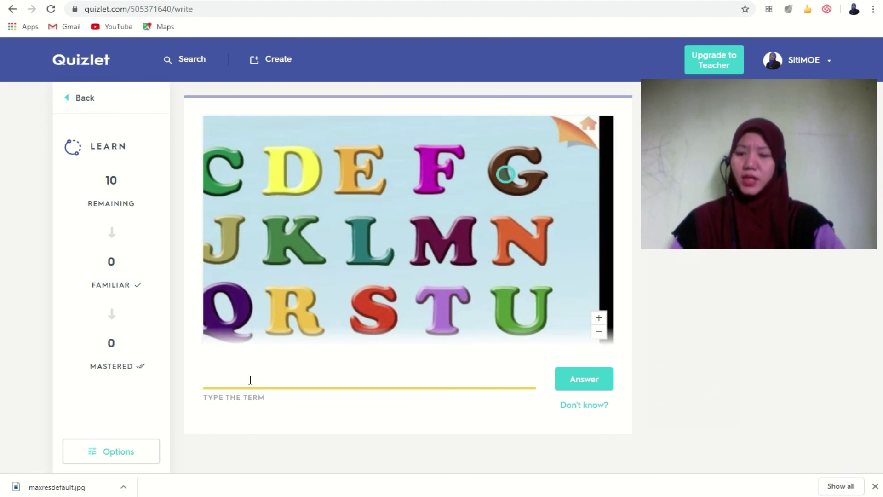
pyautogui.write('g')
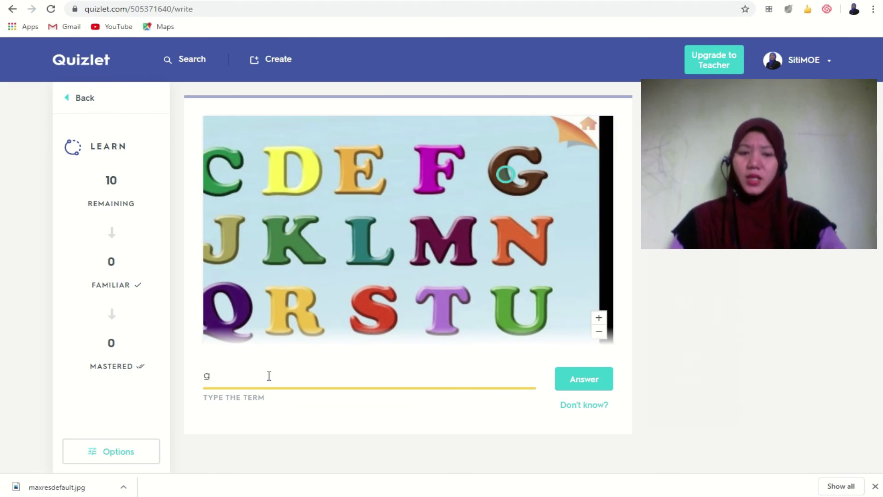
pyautogui.press('BackSpace')
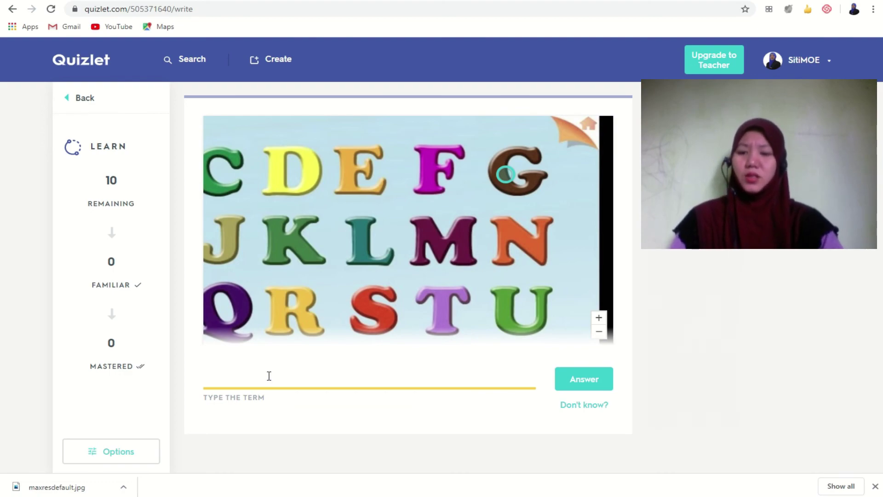
pyautogui.write('G')
pyautogui.click(588, 378)
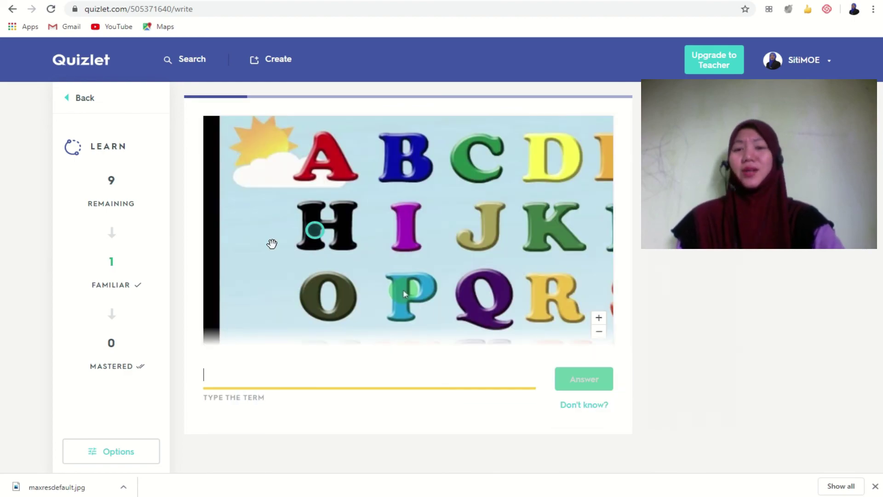
pyautogui.click(85, 104)
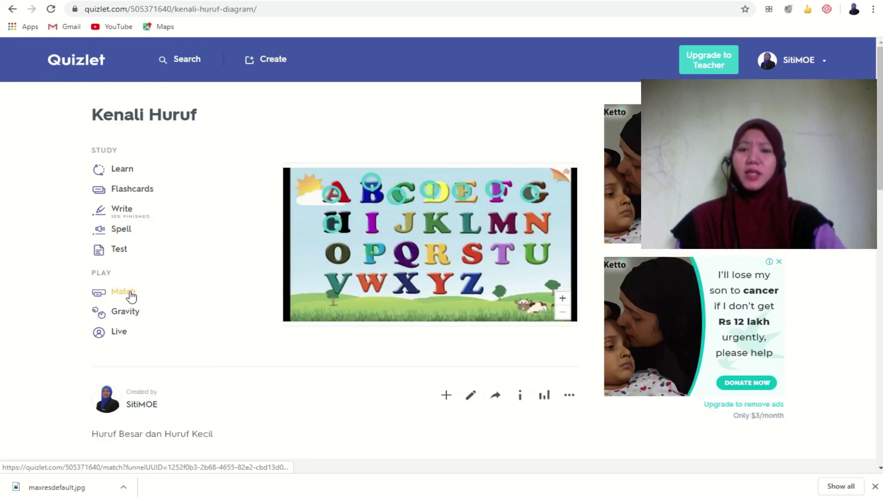
# Step: Open the set's Test activity and look through its written, matching and multiple choice questions
pyautogui.click(119, 251)
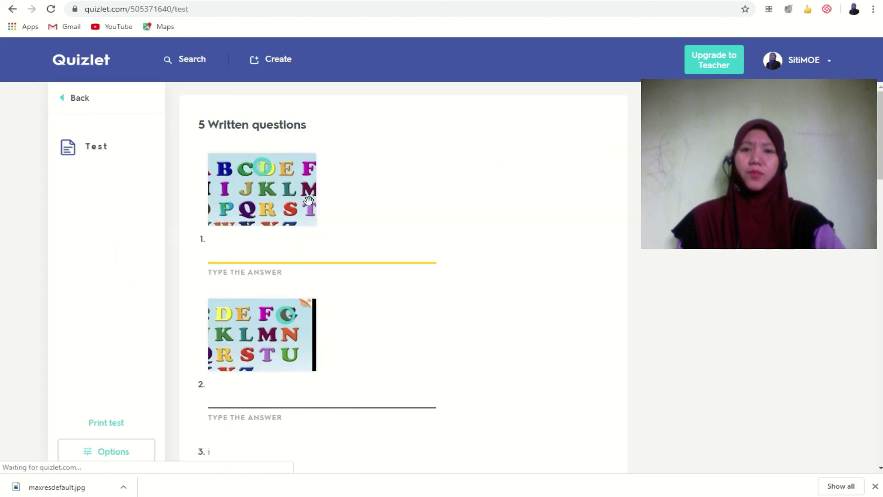
pyautogui.scroll(-10, 330, 233)
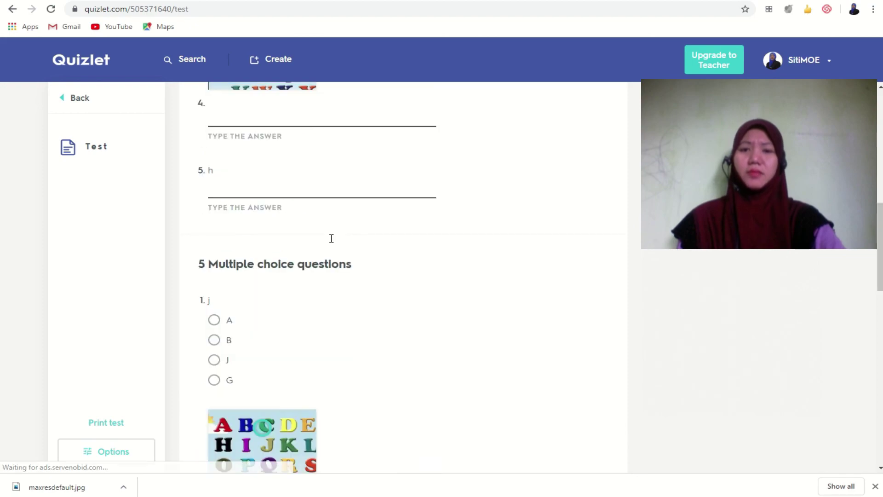
pyautogui.scroll(-4, 330, 239)
pyautogui.scroll(-15, 360, 264)
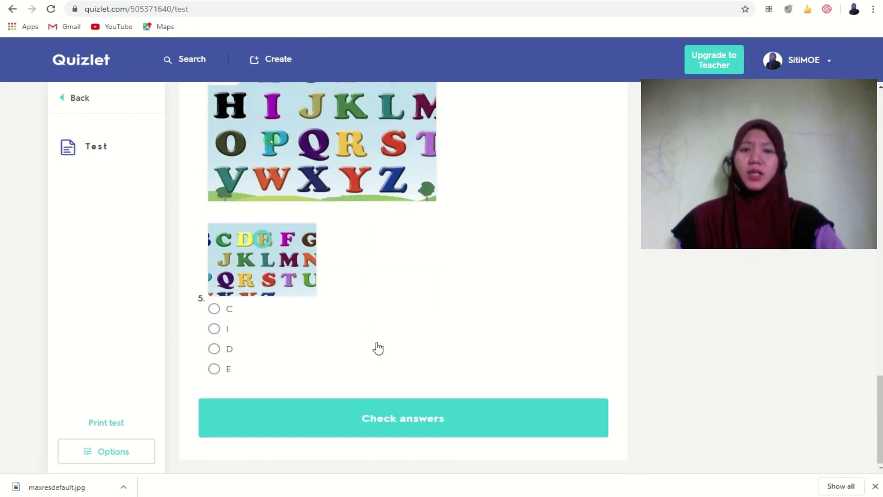
pyautogui.scroll(10, 372, 340)
pyautogui.scroll(15, 371, 338)
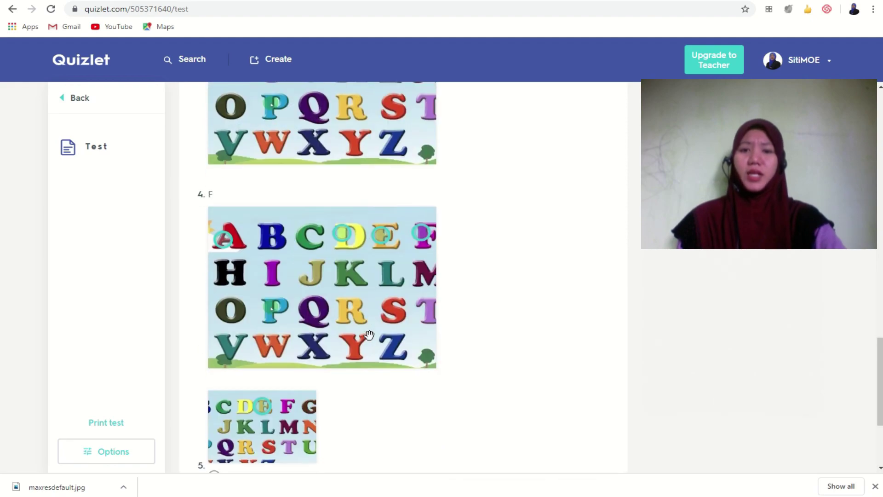